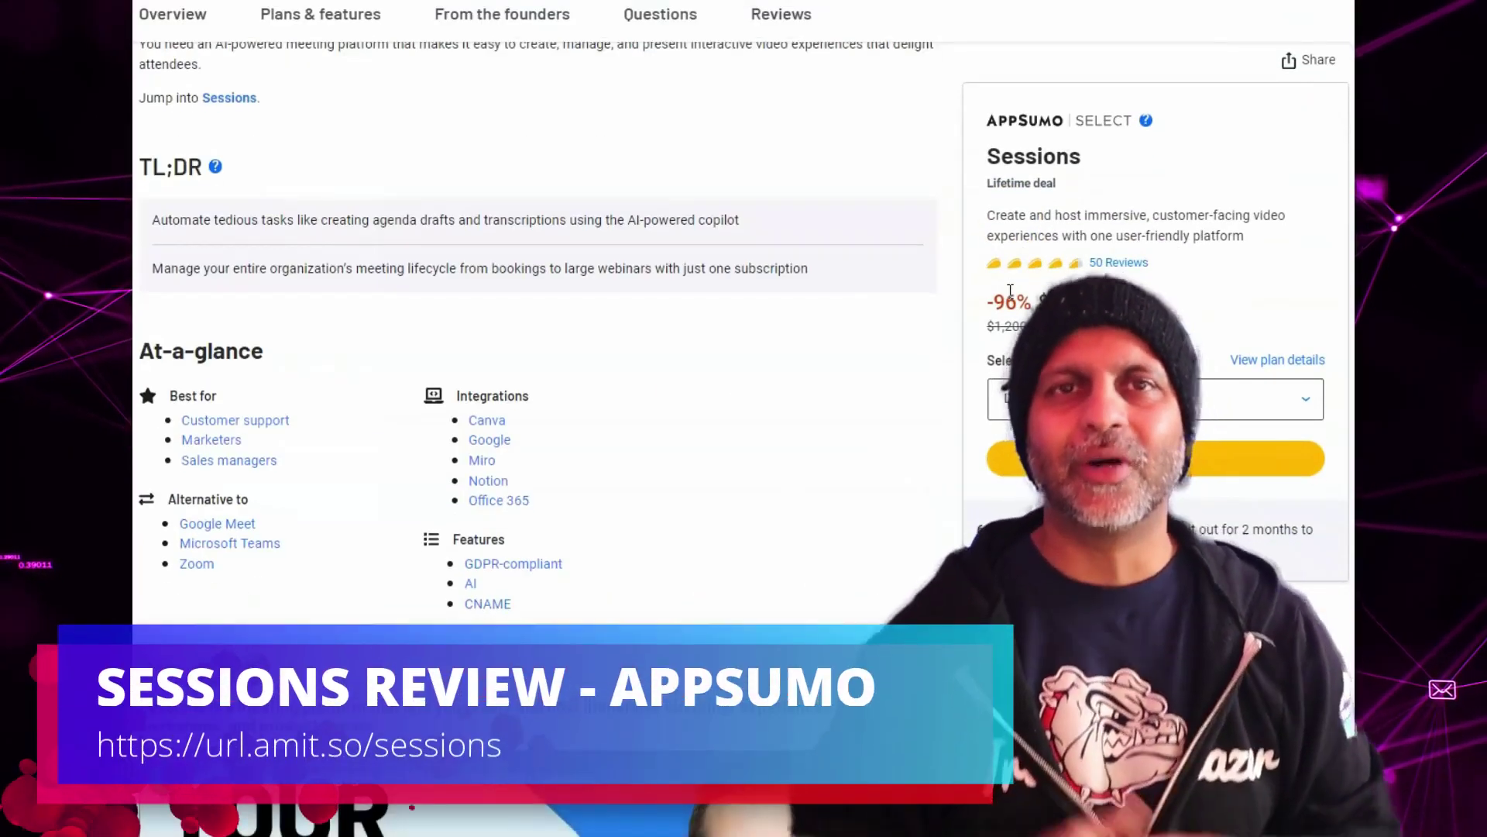
- Scroll down the AppSumo Sessions deal page past the overview to the License Tier pricing cards
scroll(1010, 292, down, 3)
scroll(1010, 292, down, 4)
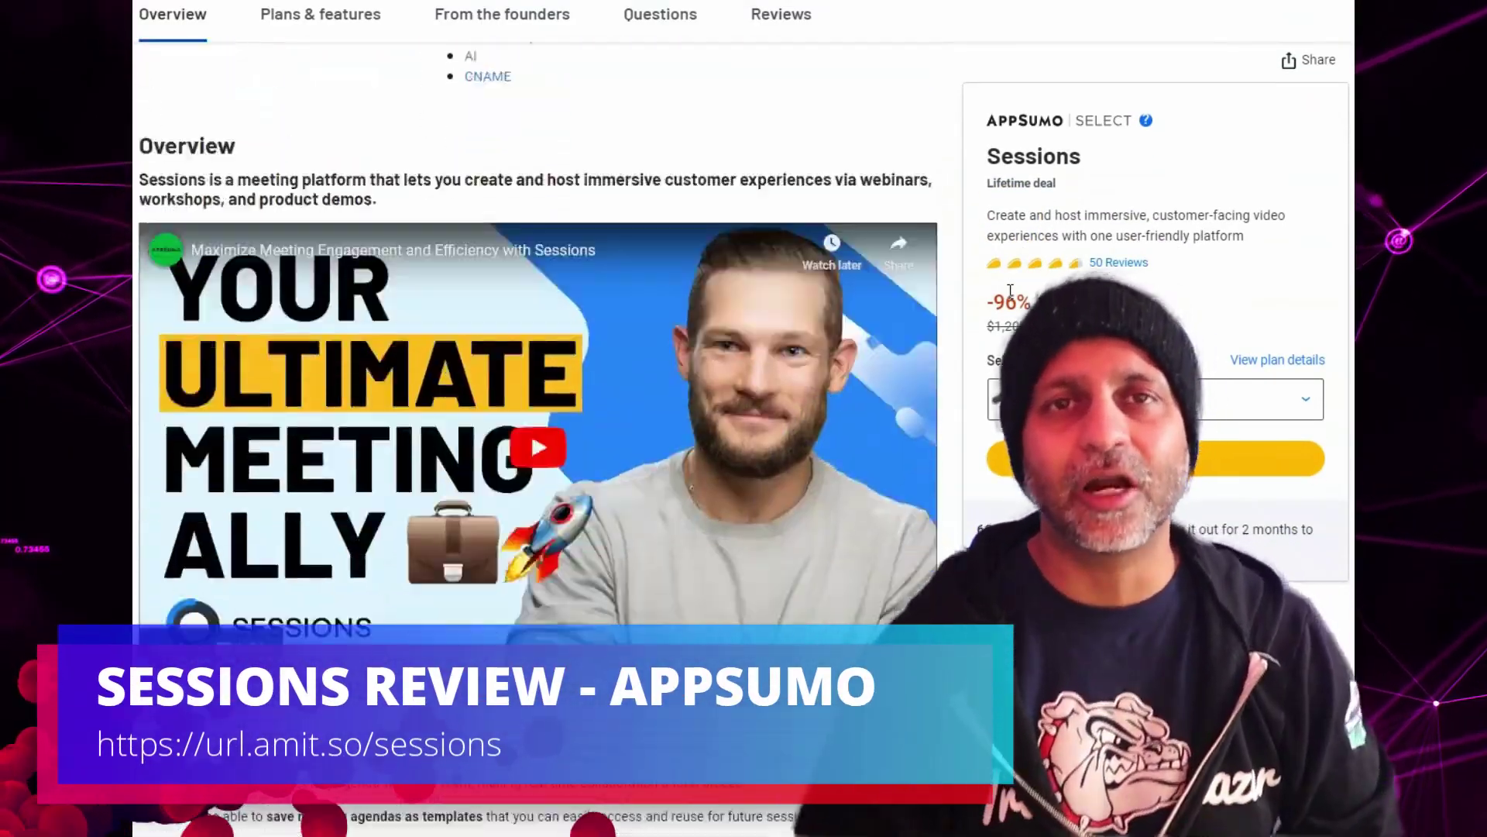
scroll(1011, 291, down, 8)
scroll(1011, 291, down, 5)
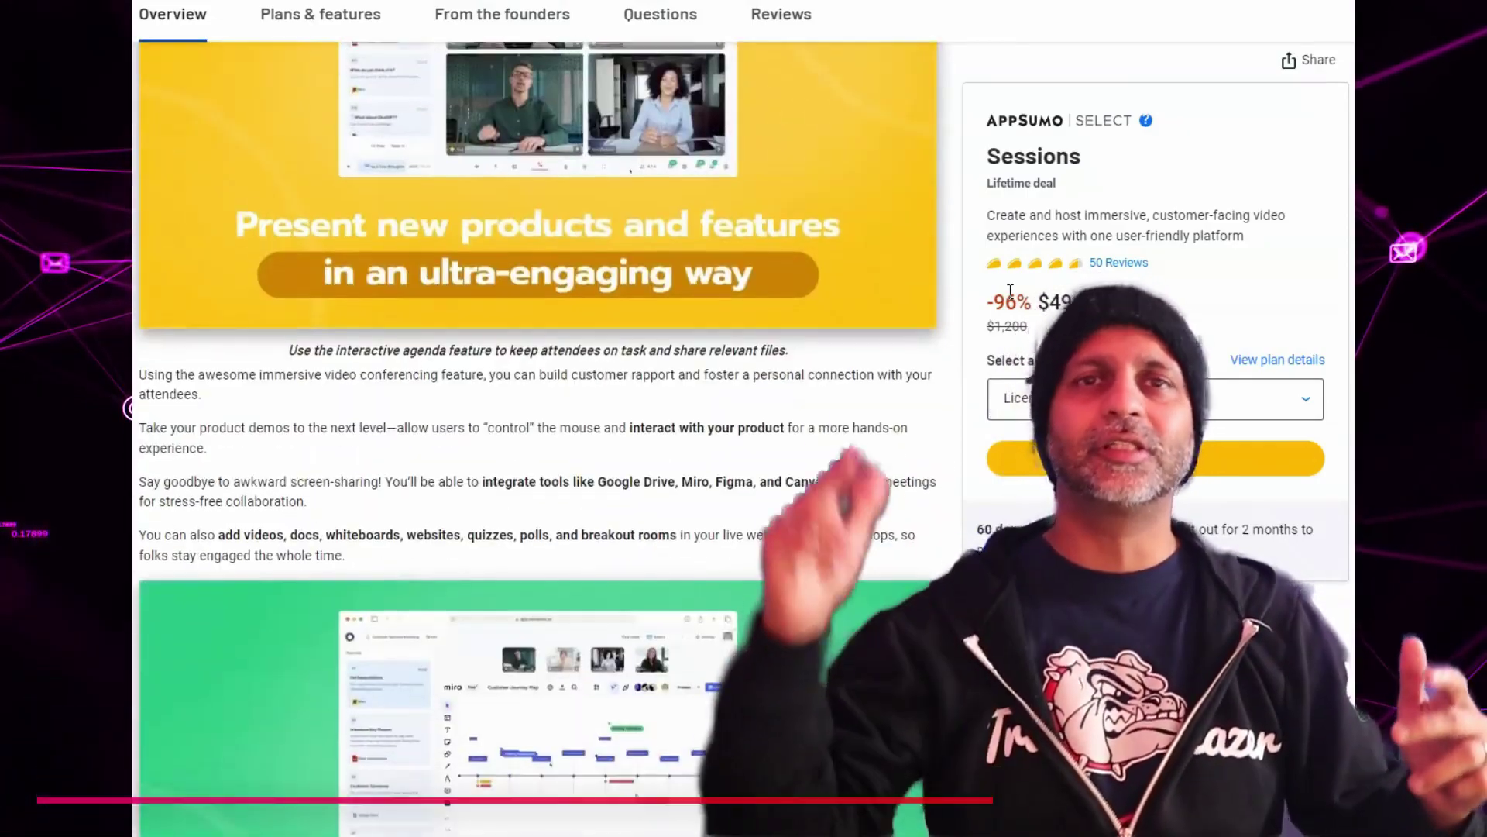
scroll(1010, 291, down, 6)
scroll(1010, 291, down, 13)
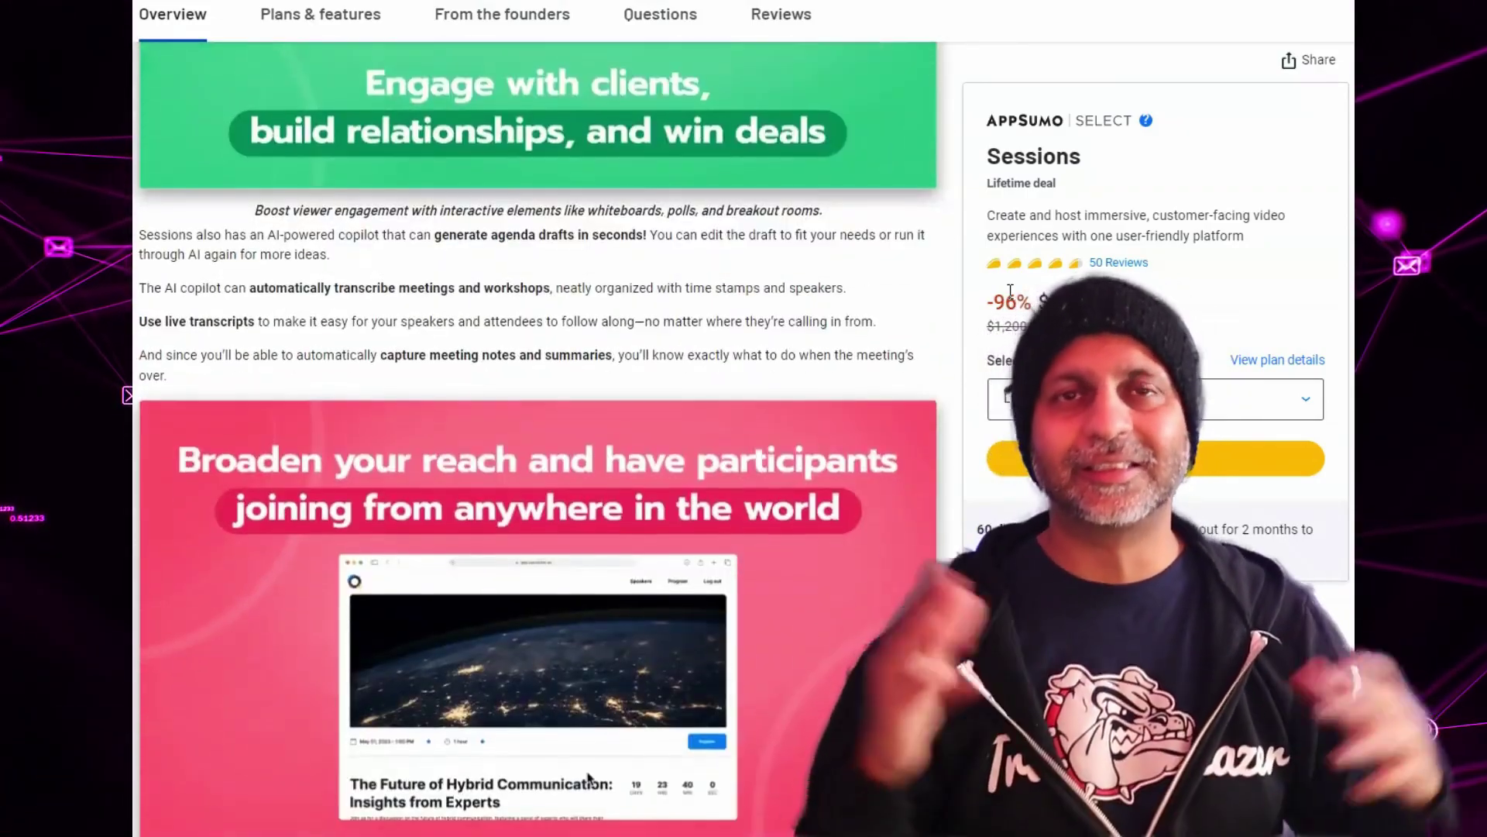
scroll(1010, 291, down, 8)
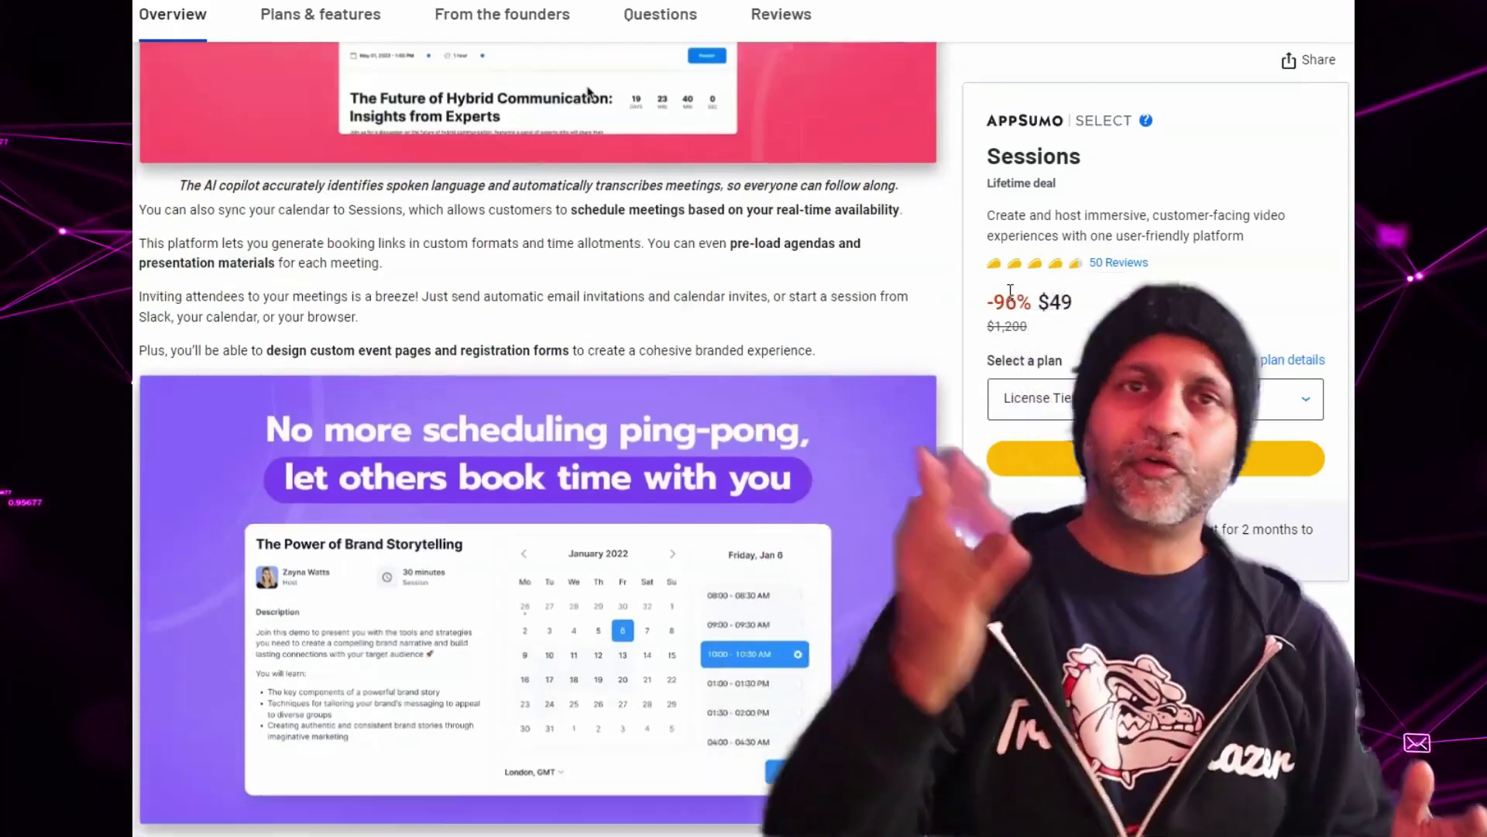
scroll(1010, 292, down, 3)
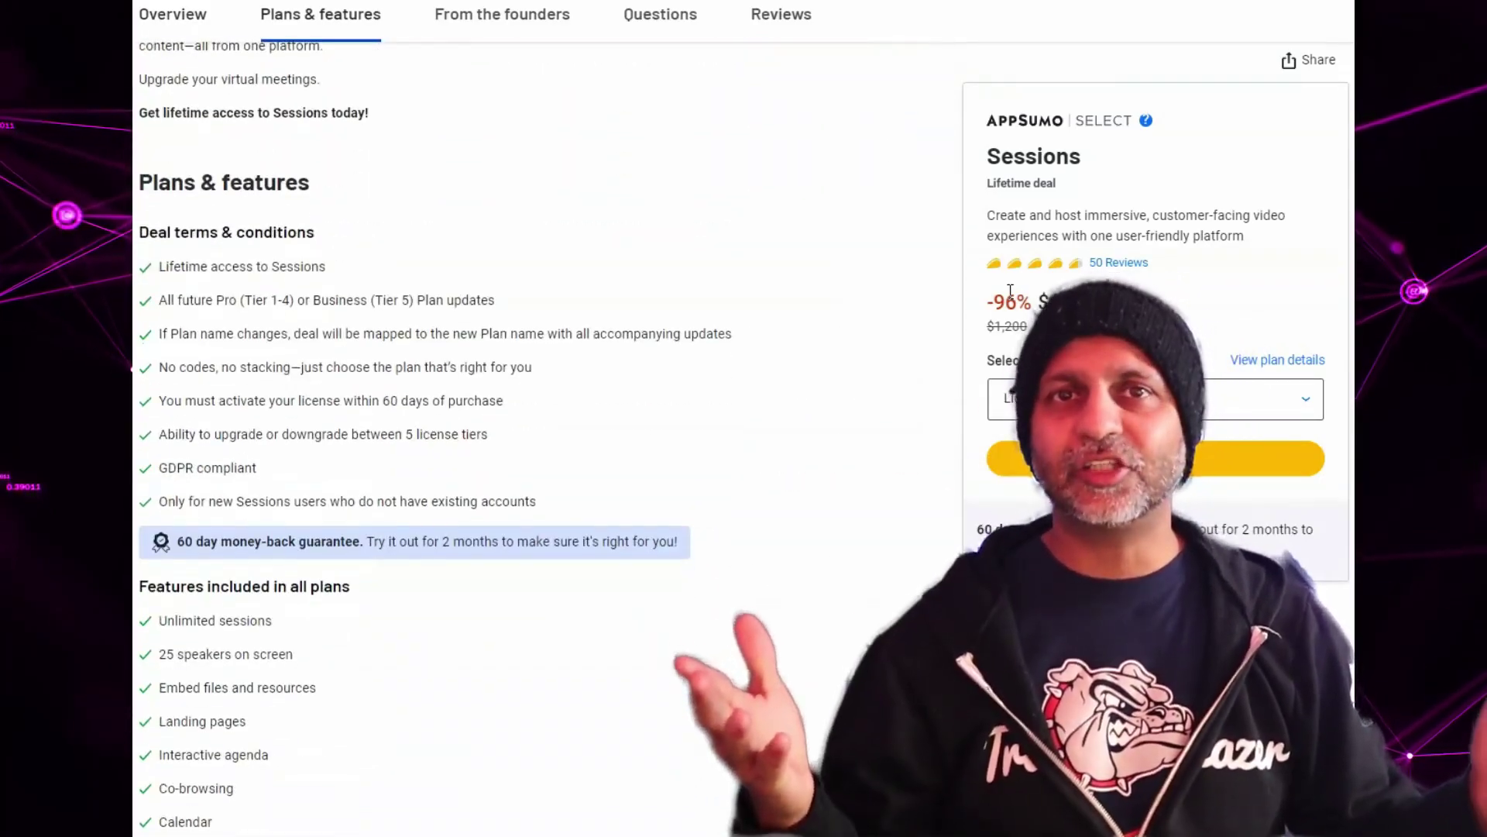
scroll(1010, 292, down, 5)
scroll(1010, 291, down, 3)
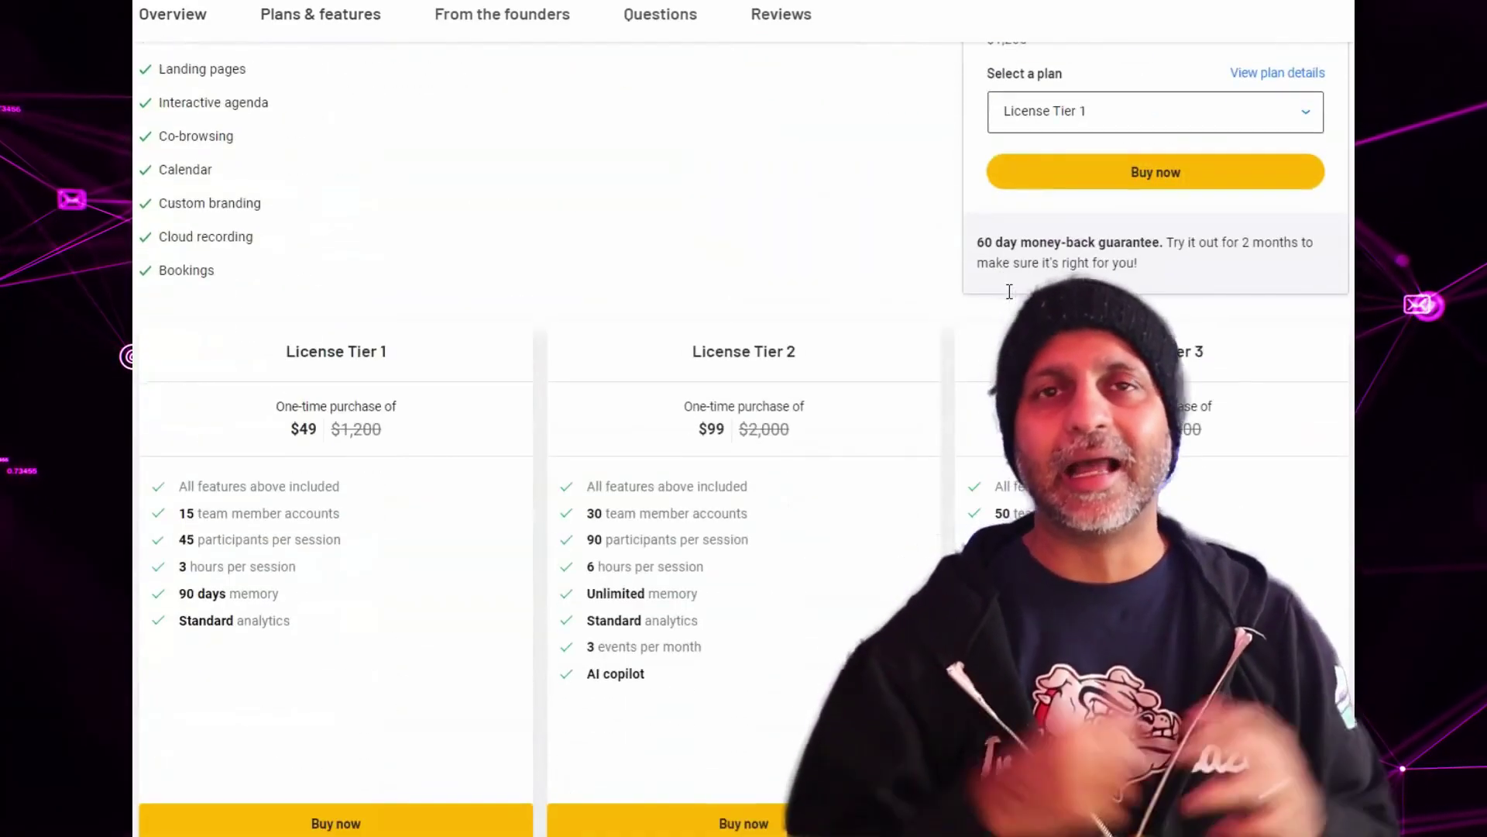
scroll(1010, 291, down, 2)
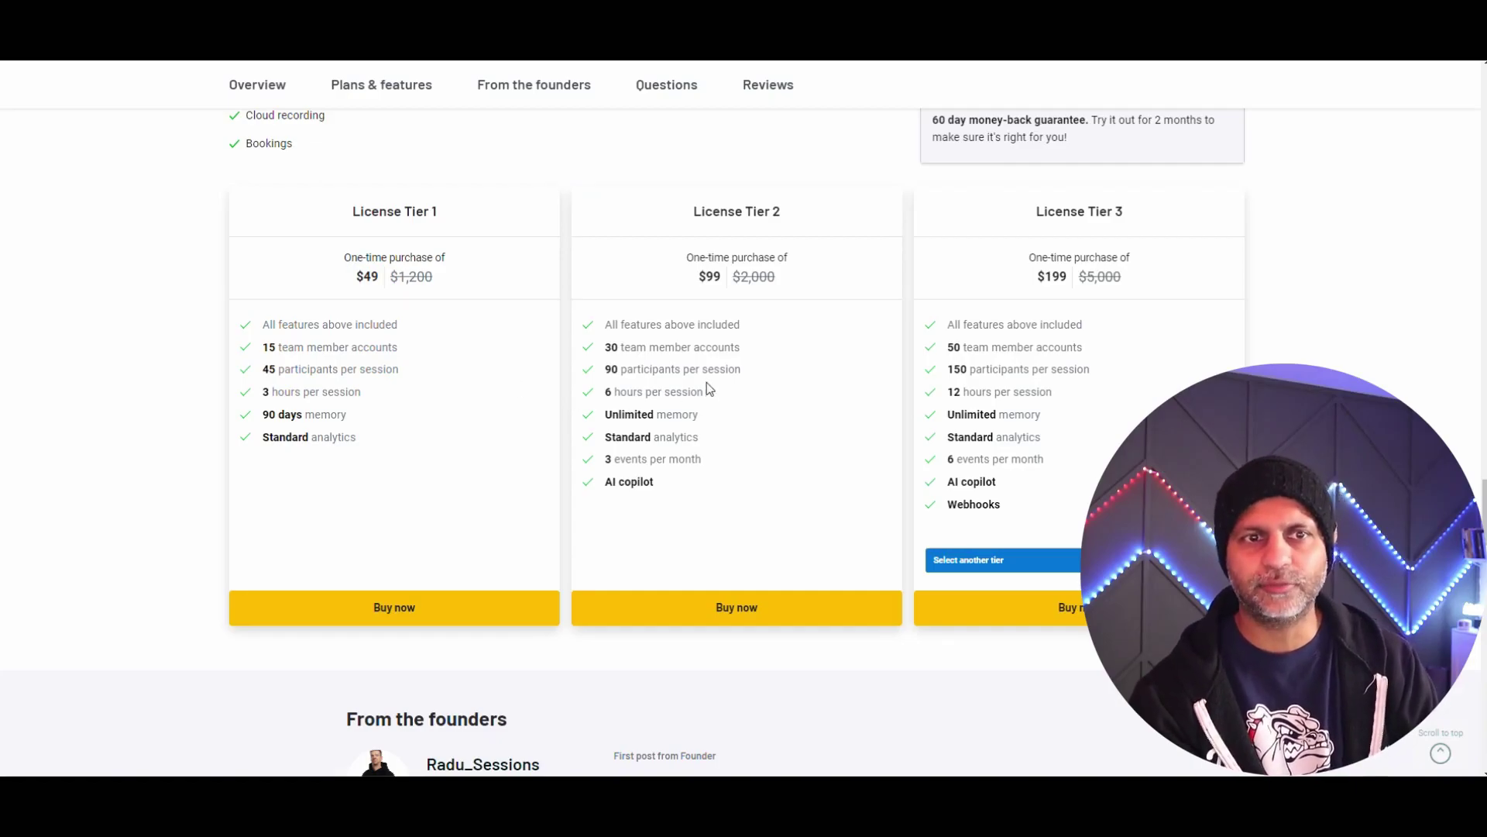
scroll(705, 369, up, 5)
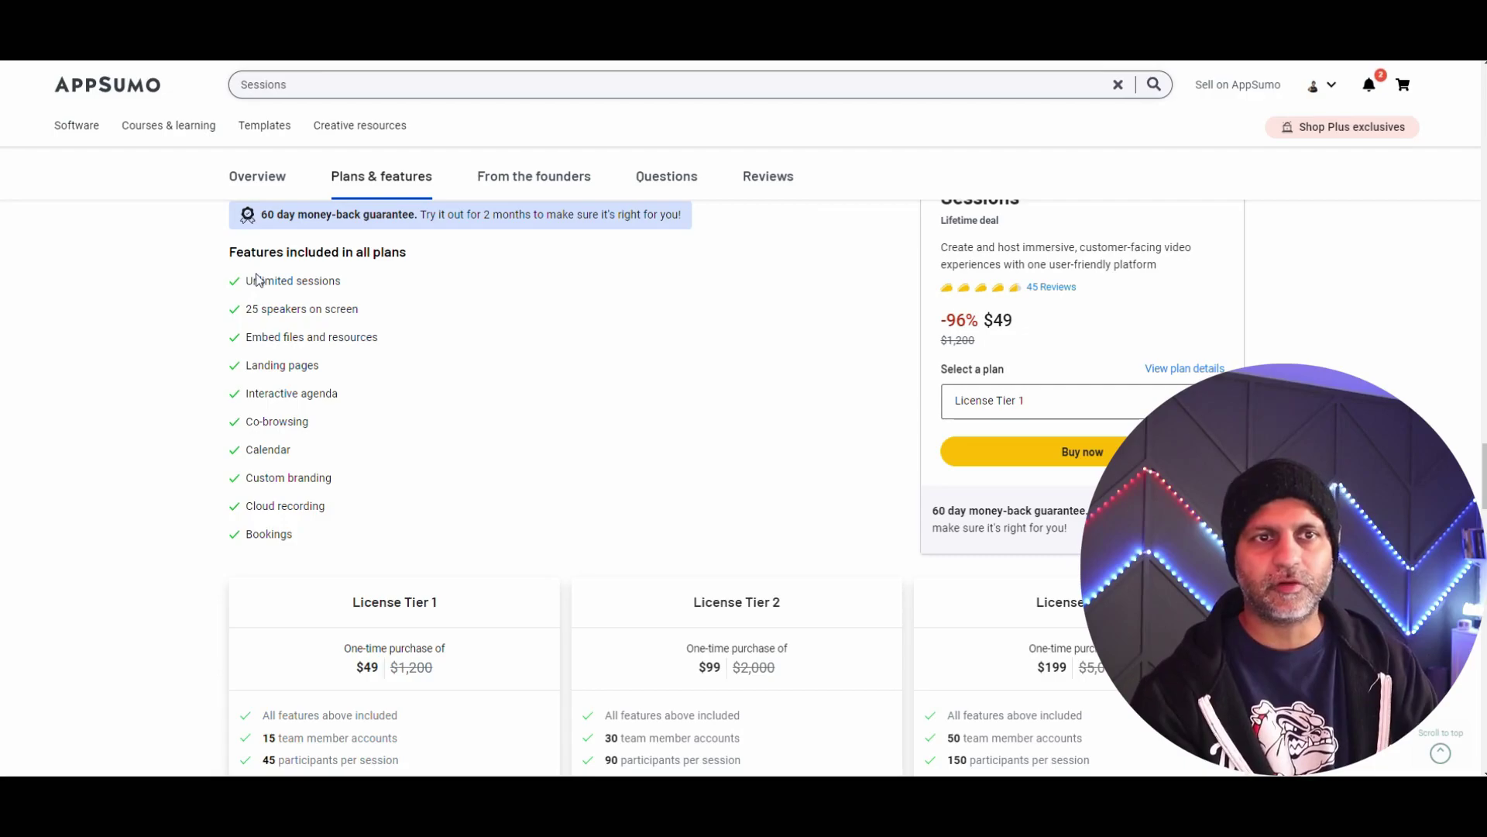
click(397, 315)
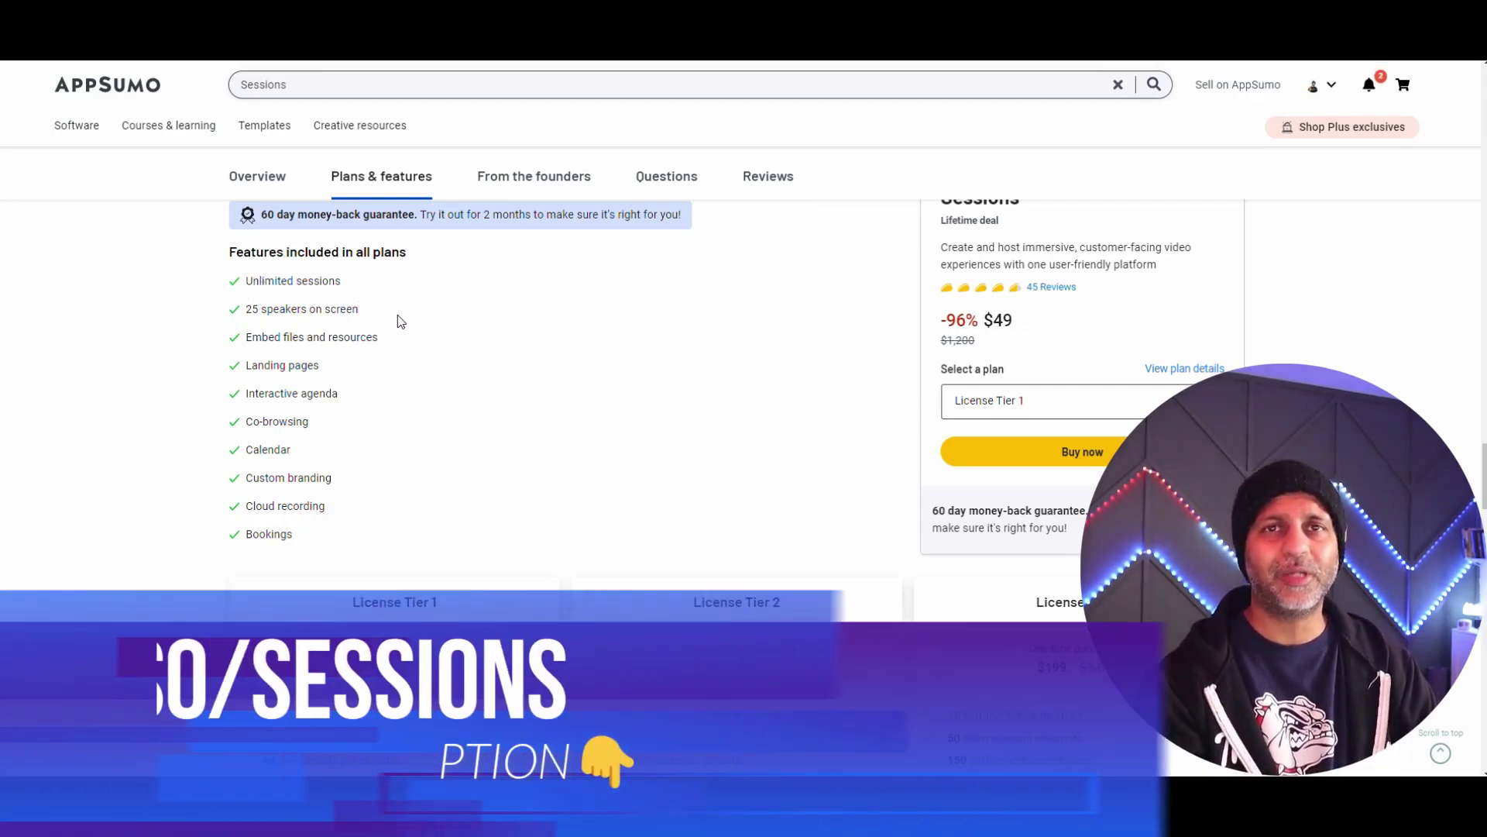
scroll(389, 315, down, 1)
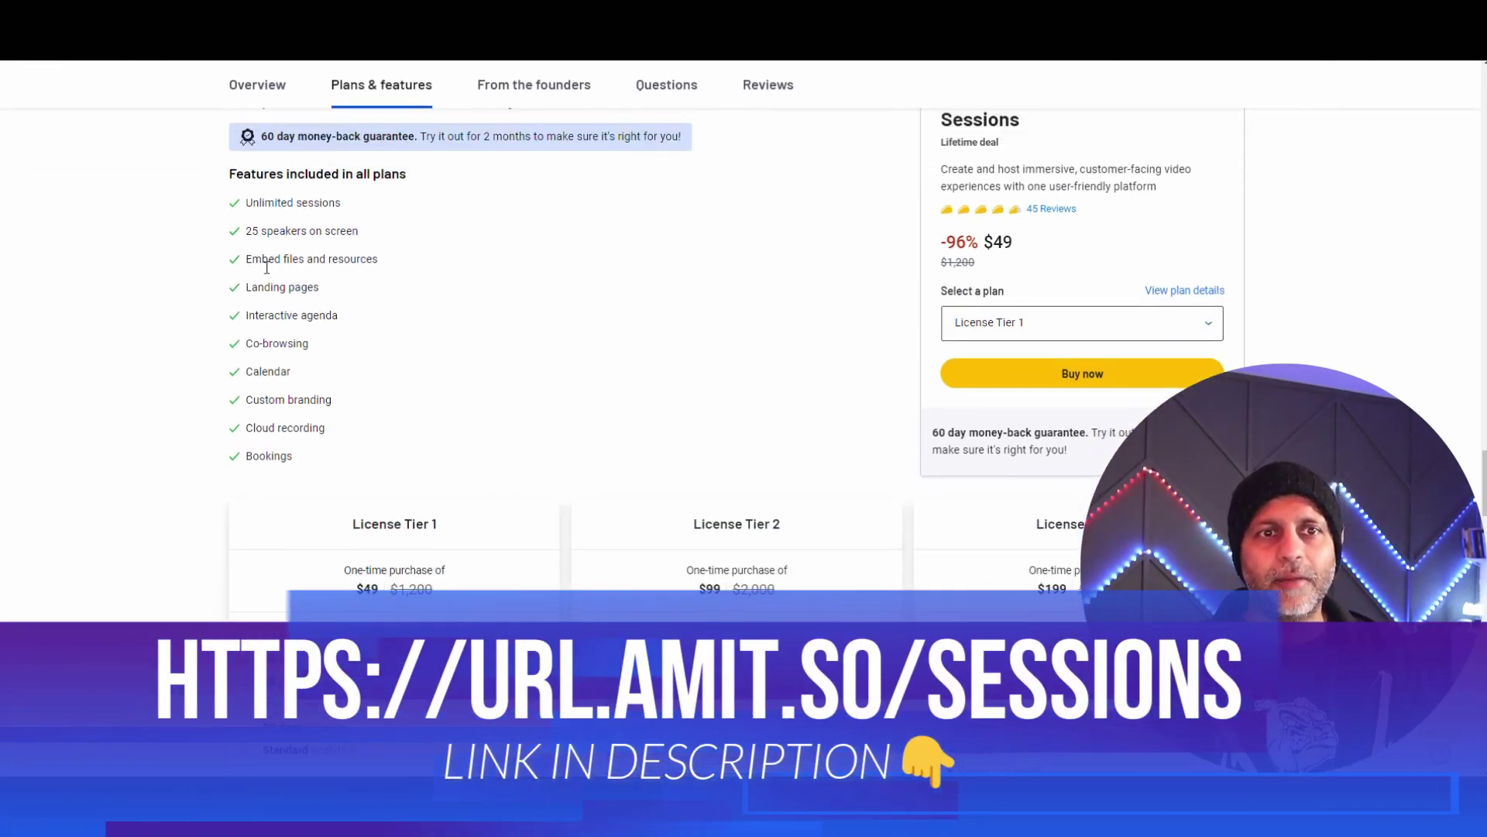
scroll(361, 341, down, 3)
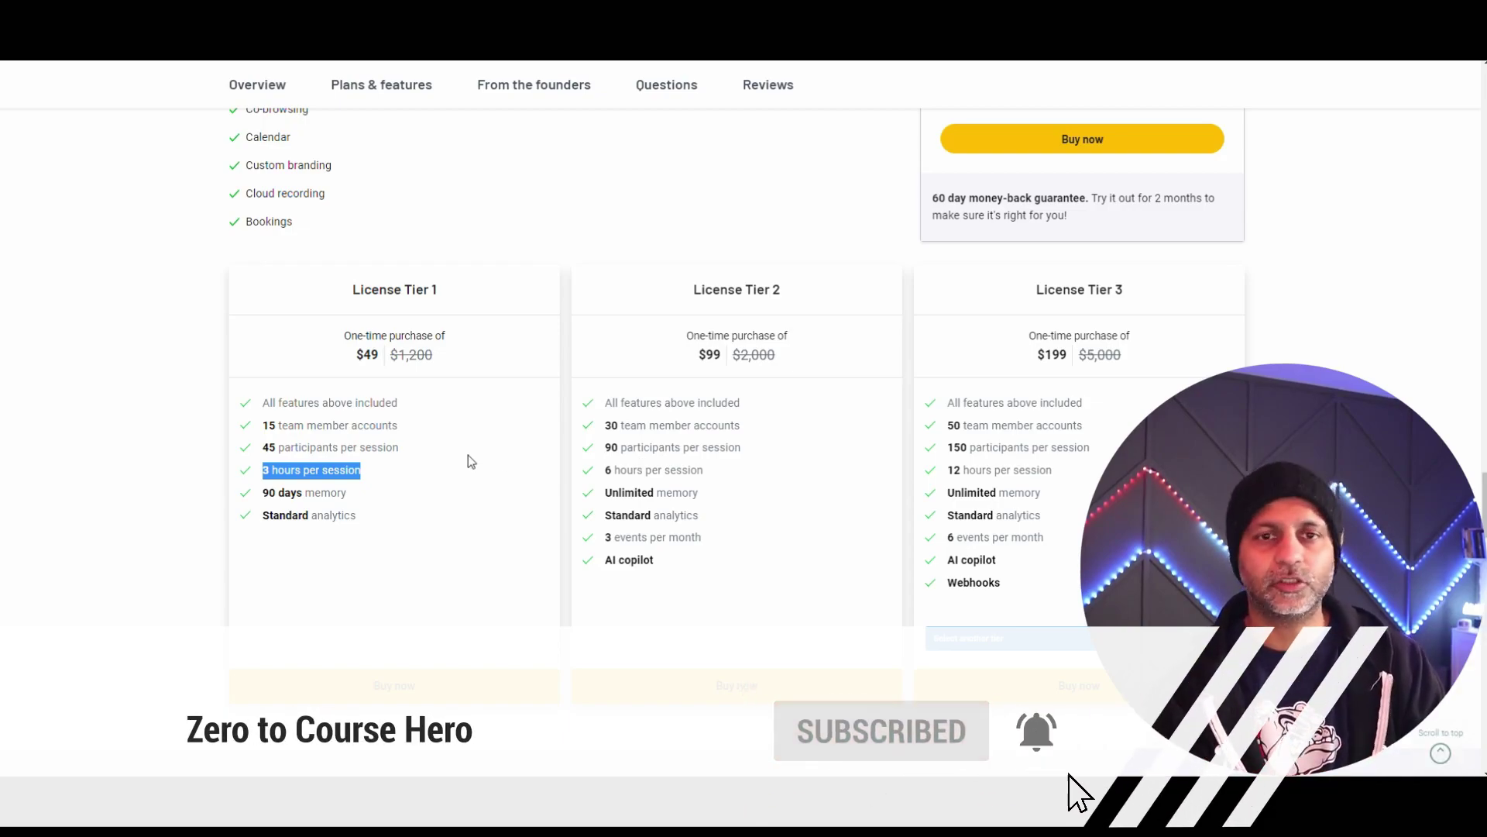
- Highlight the Tier 2 and Tier 3 participant limits and switch the third card to License Tier 5
drag(607, 447, 647, 438)
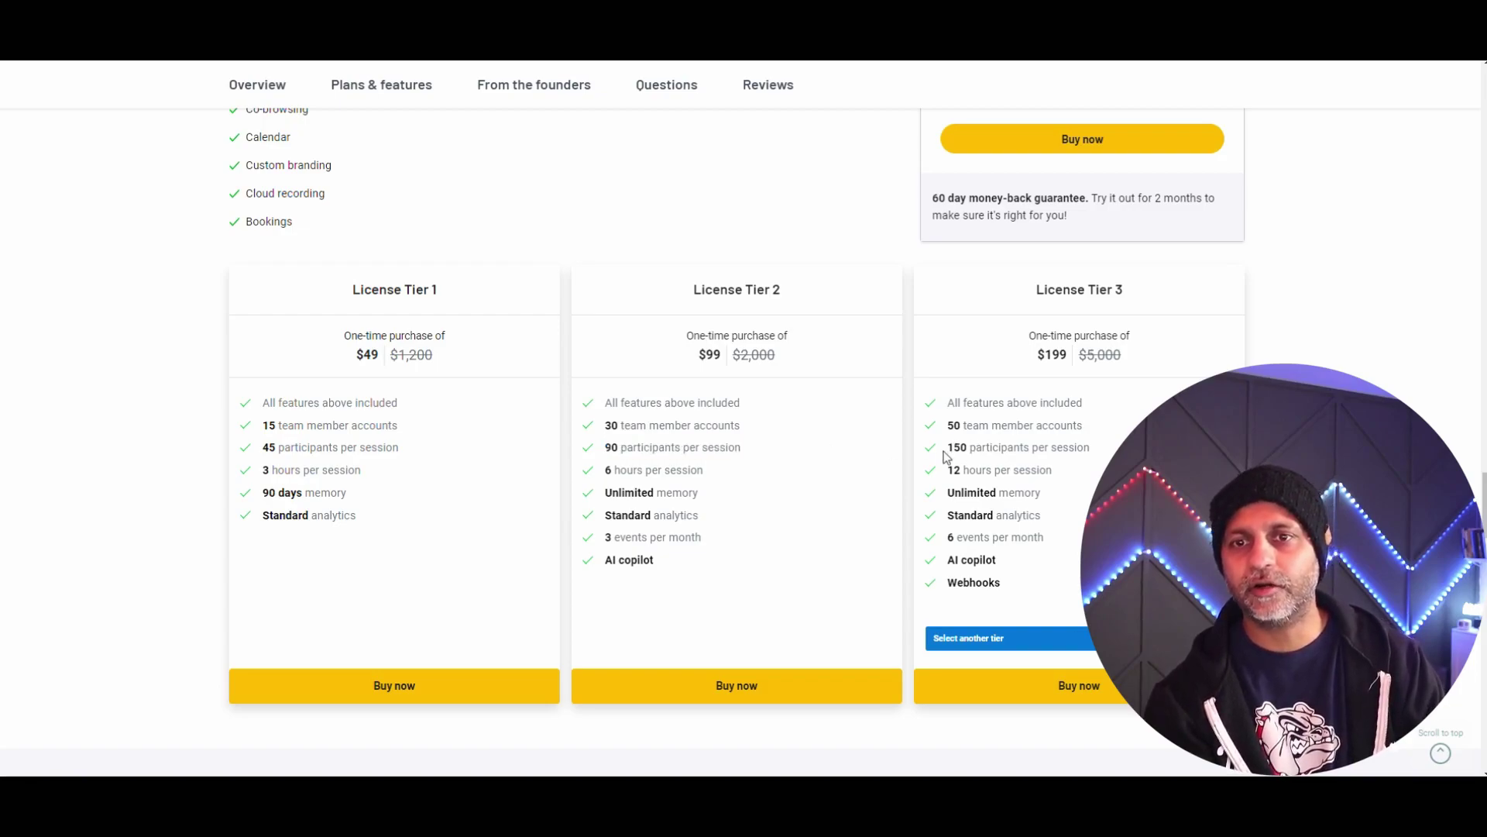
drag(945, 449, 1053, 470)
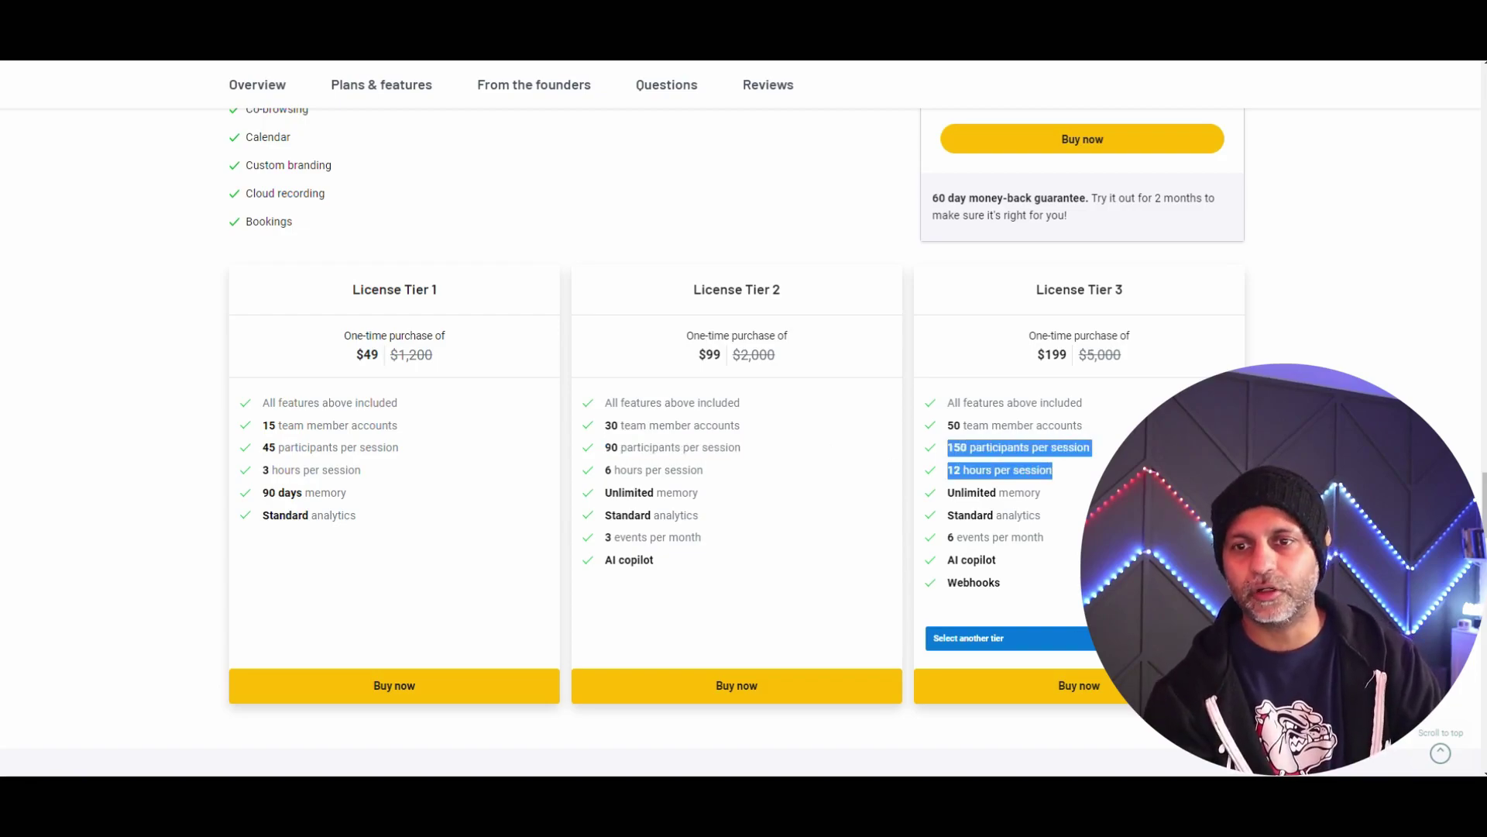
click(1007, 637)
click(1046, 710)
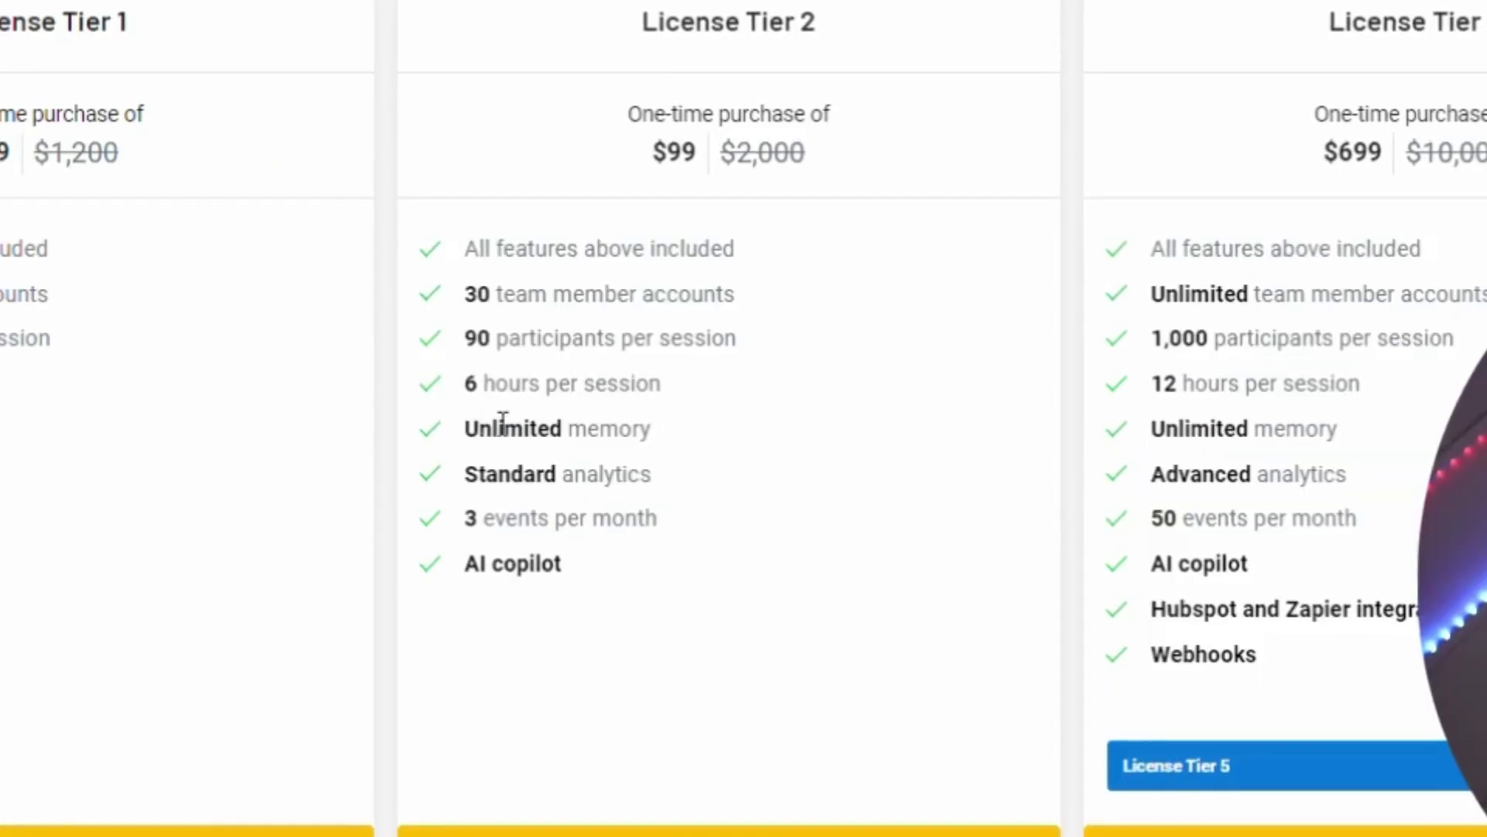
- Highlight Tier 2's Unlimited memory, 3 events per month and its feature list
drag(612, 492, 719, 500)
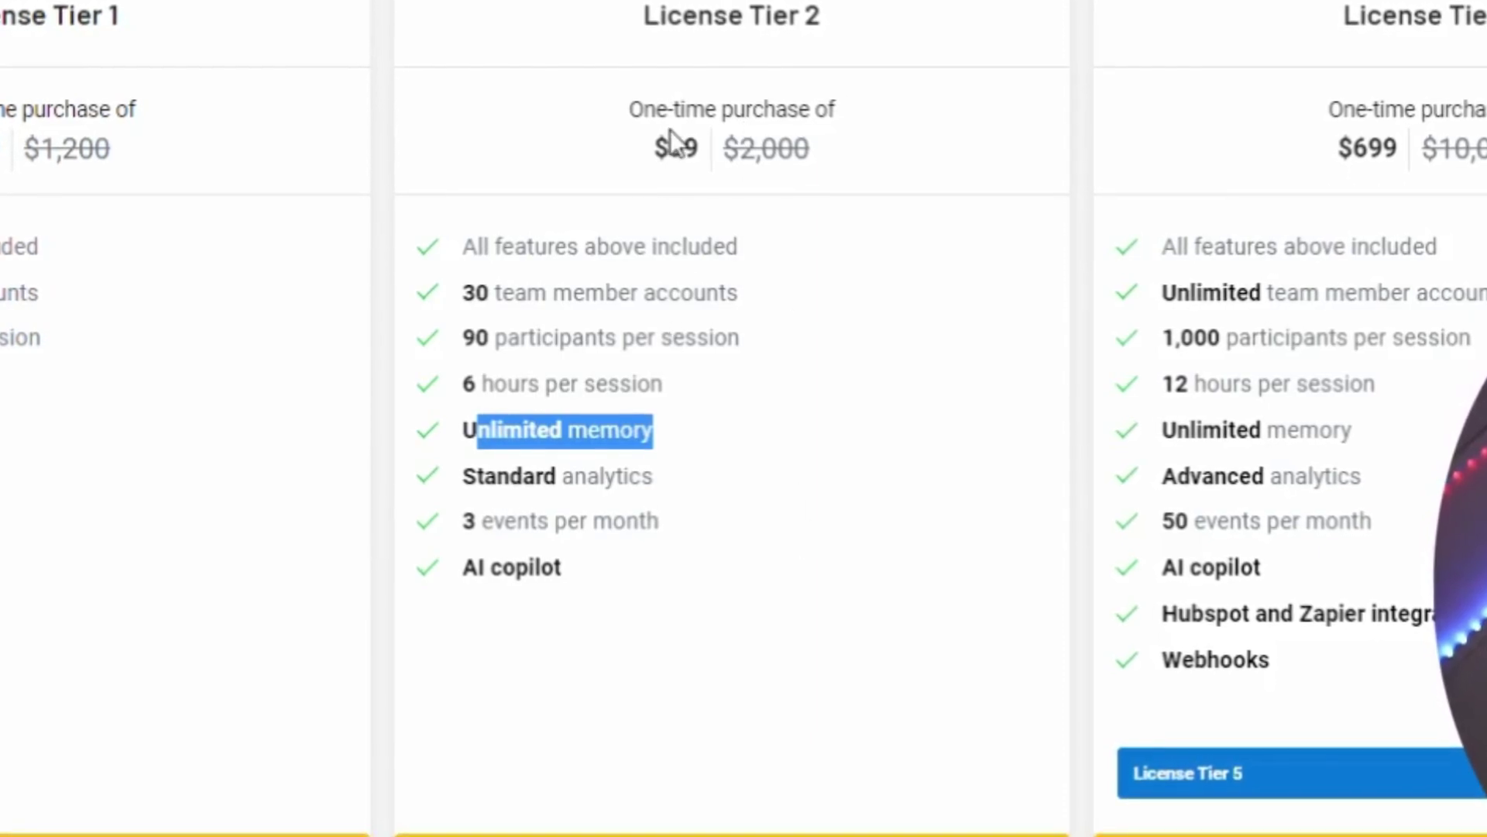
click(620, 200)
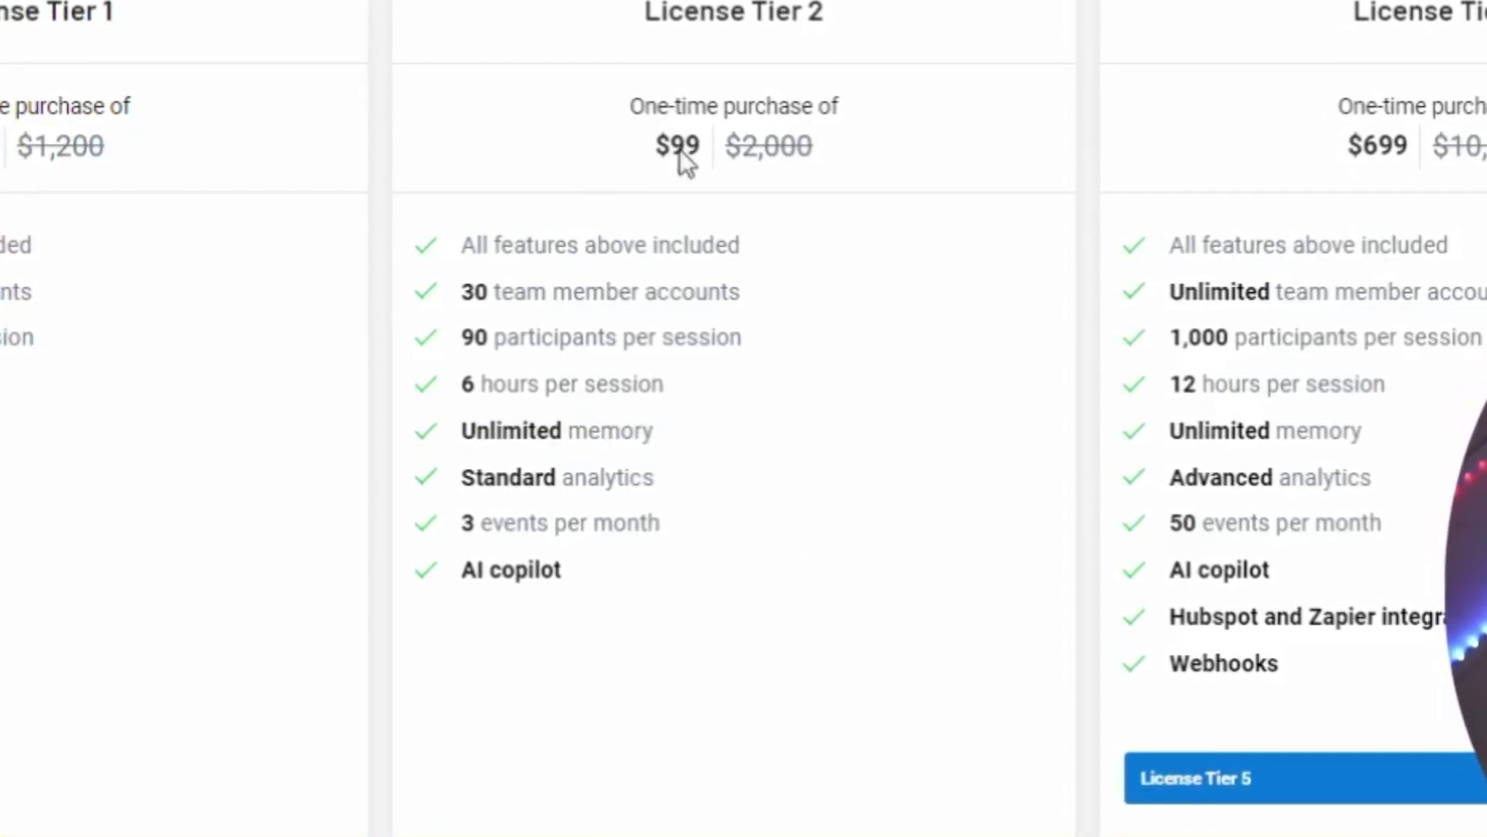
drag(459, 524, 695, 530)
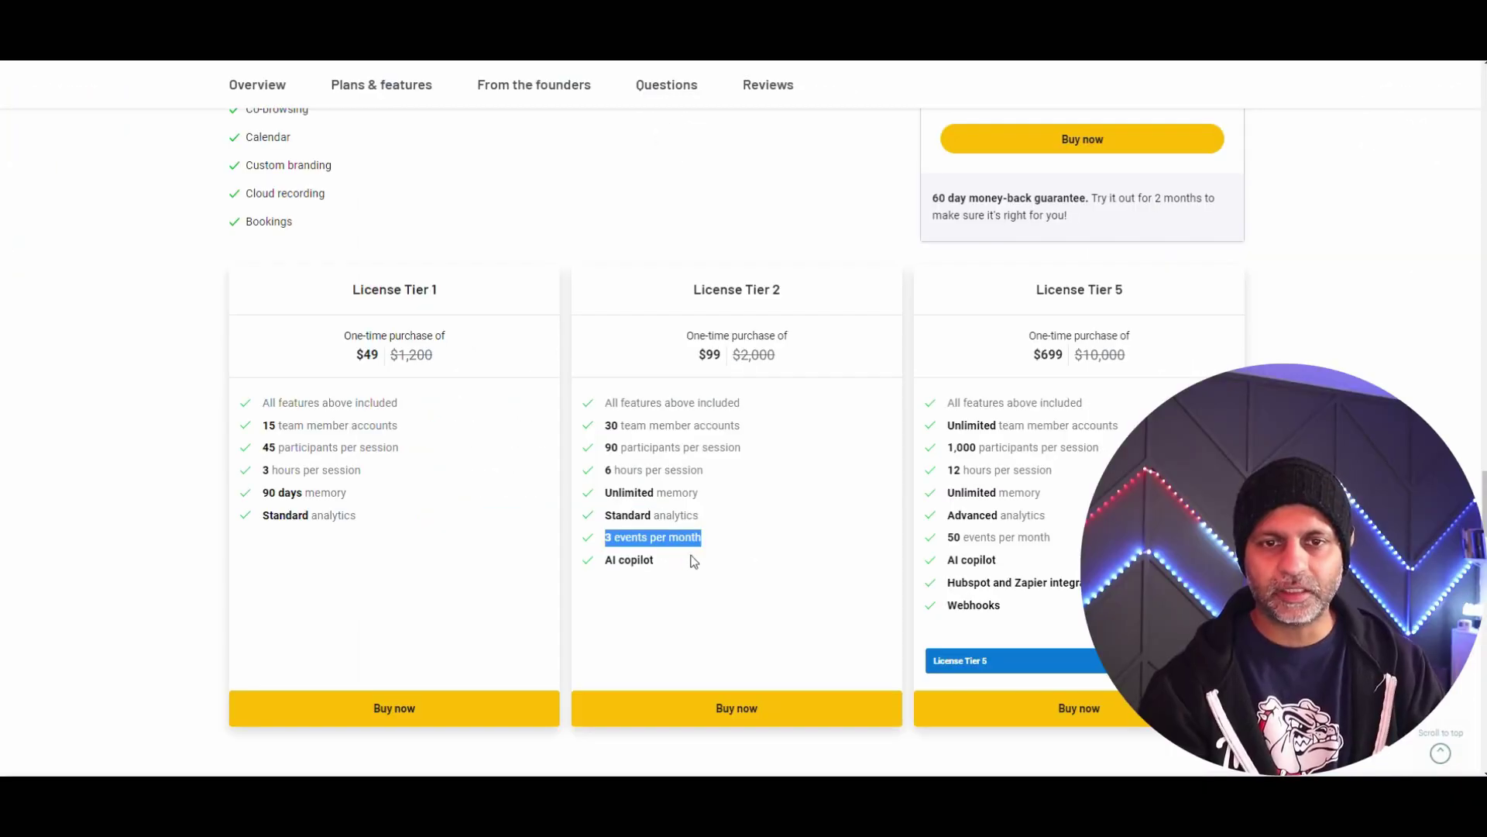
drag(692, 555, 601, 569)
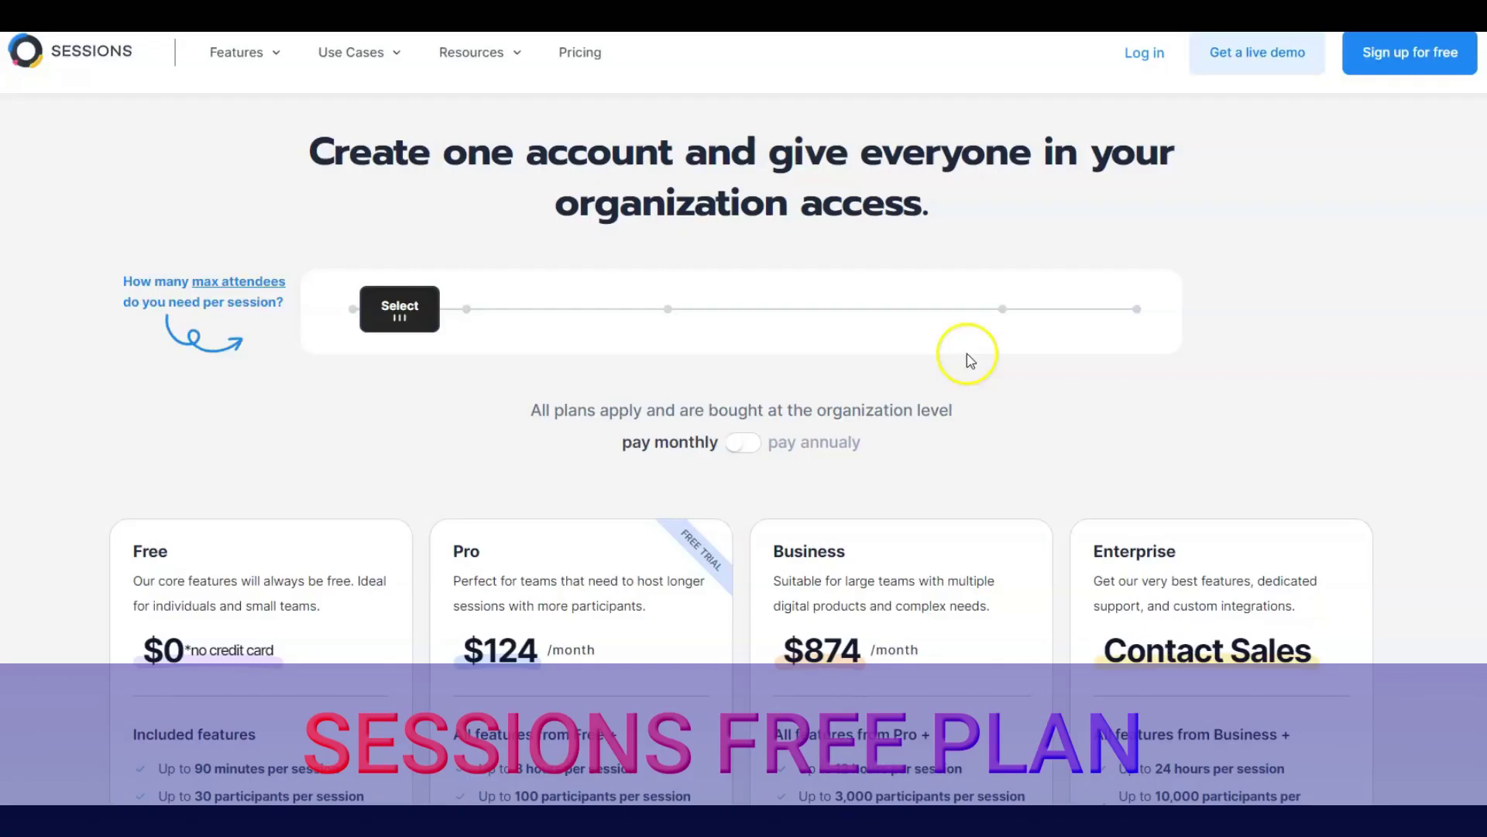
scroll(968, 353, down, 4)
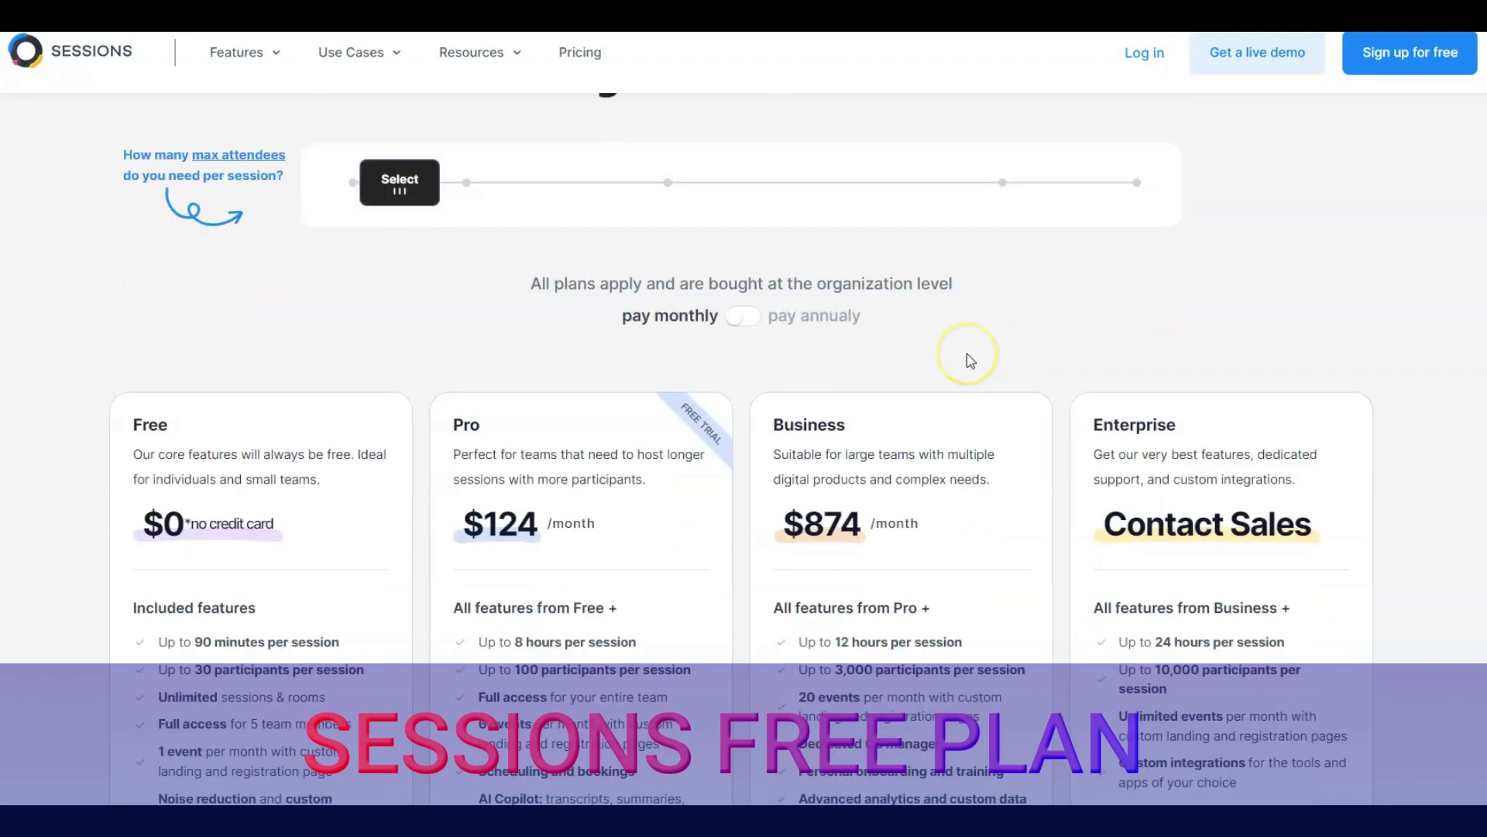
- Scroll through the Sessions pricing page showing the Free, Pro, Business and Enterprise plans
scroll(968, 353, down, 4)
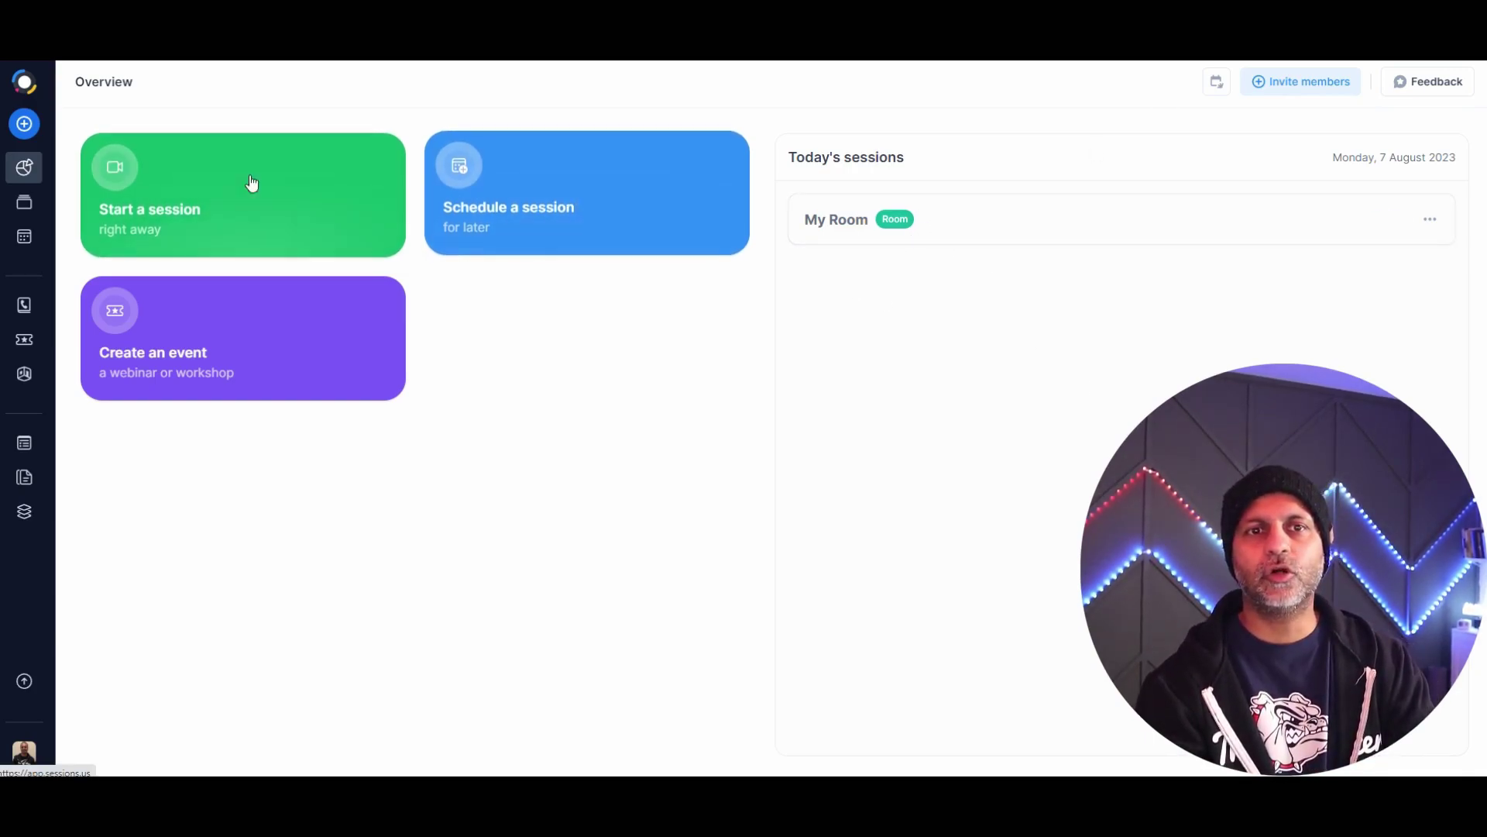
- Start an Instant Session from the Start a session card and bring up the camera options
click(219, 194)
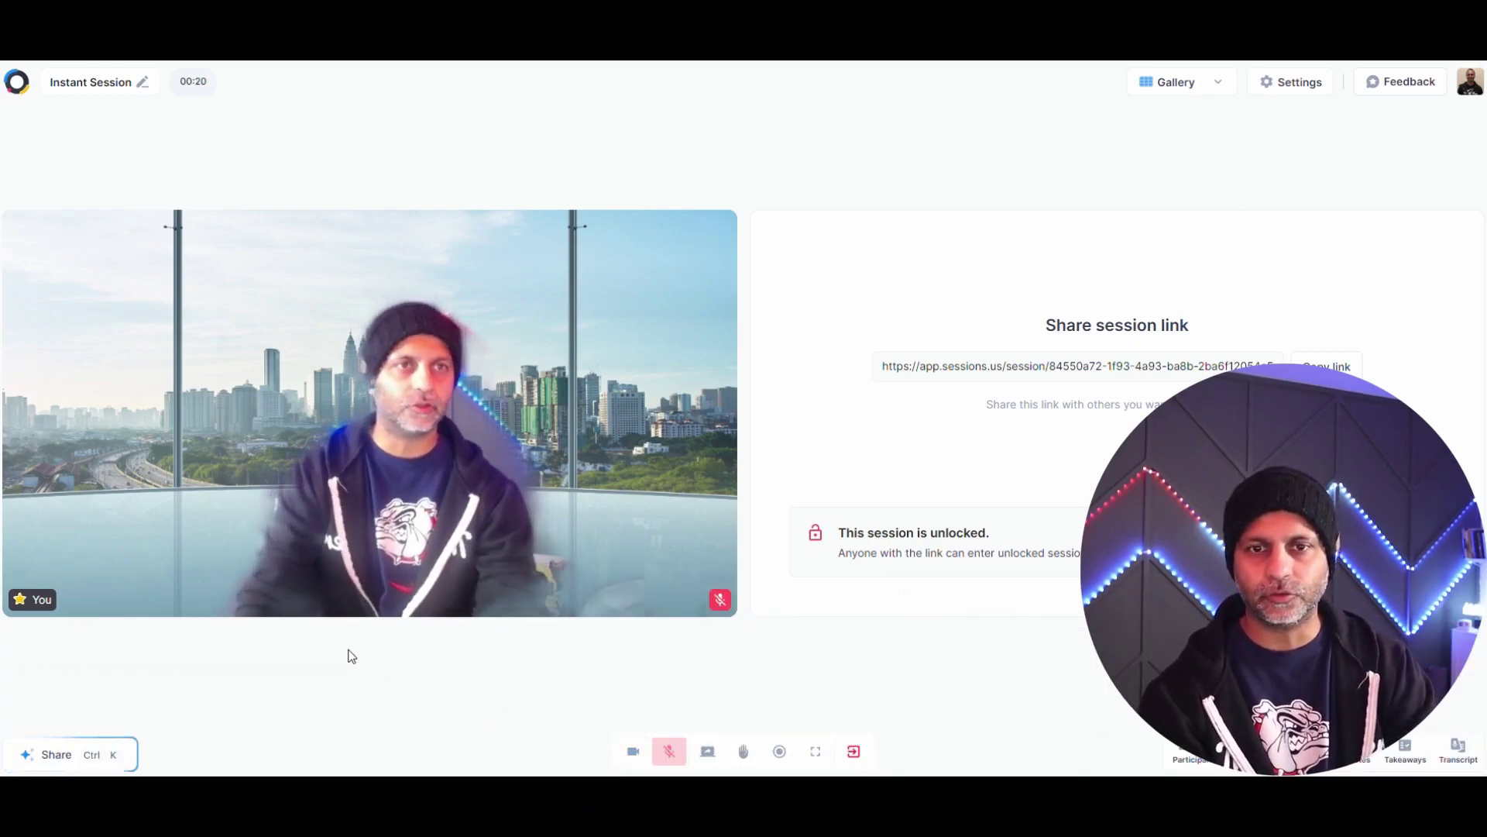
mouse_move(638, 752)
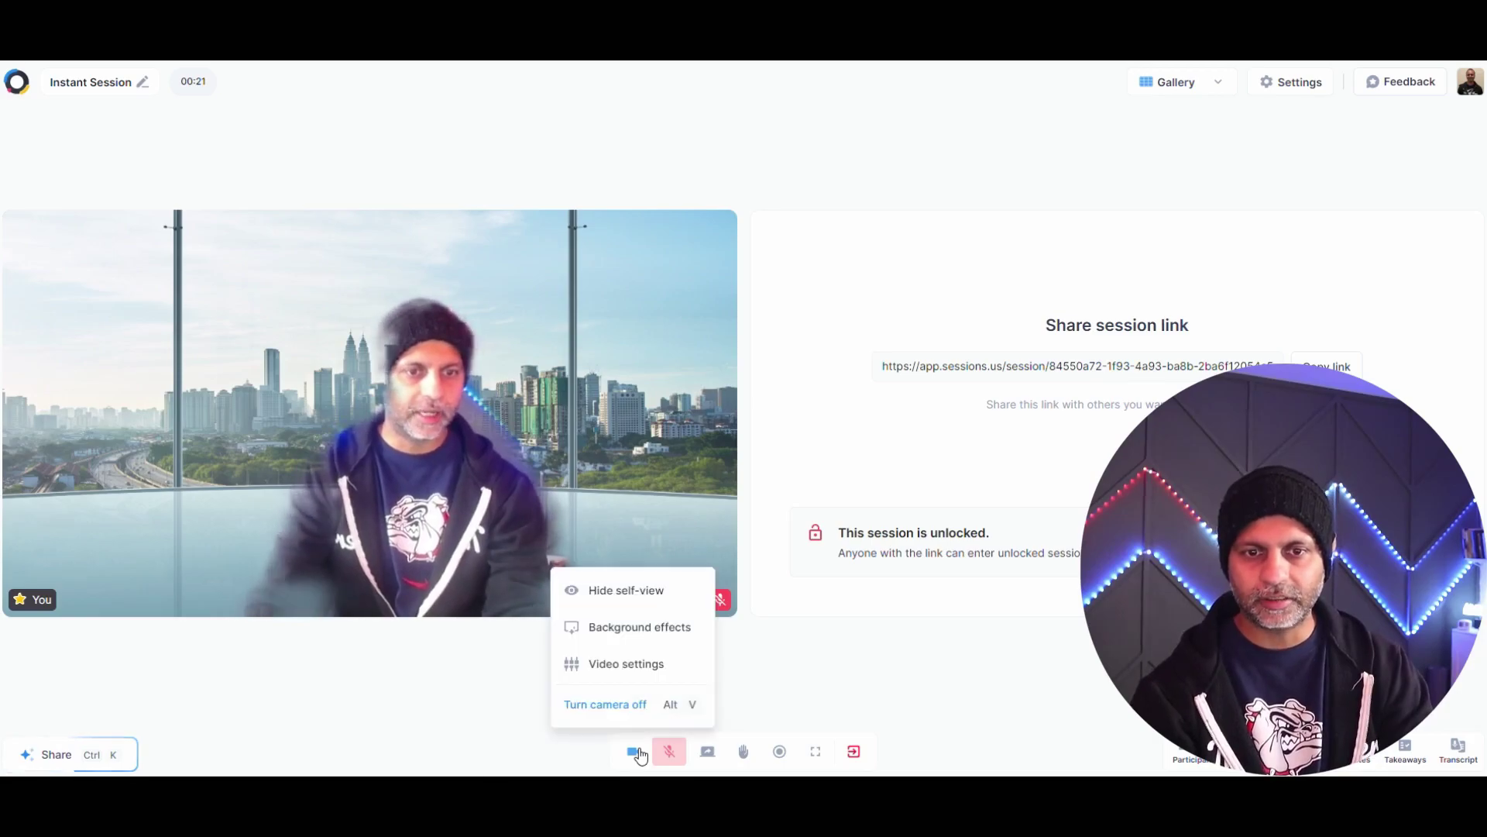
- In video settings, try the background effects: no background, light blur, then strong blur
click(636, 668)
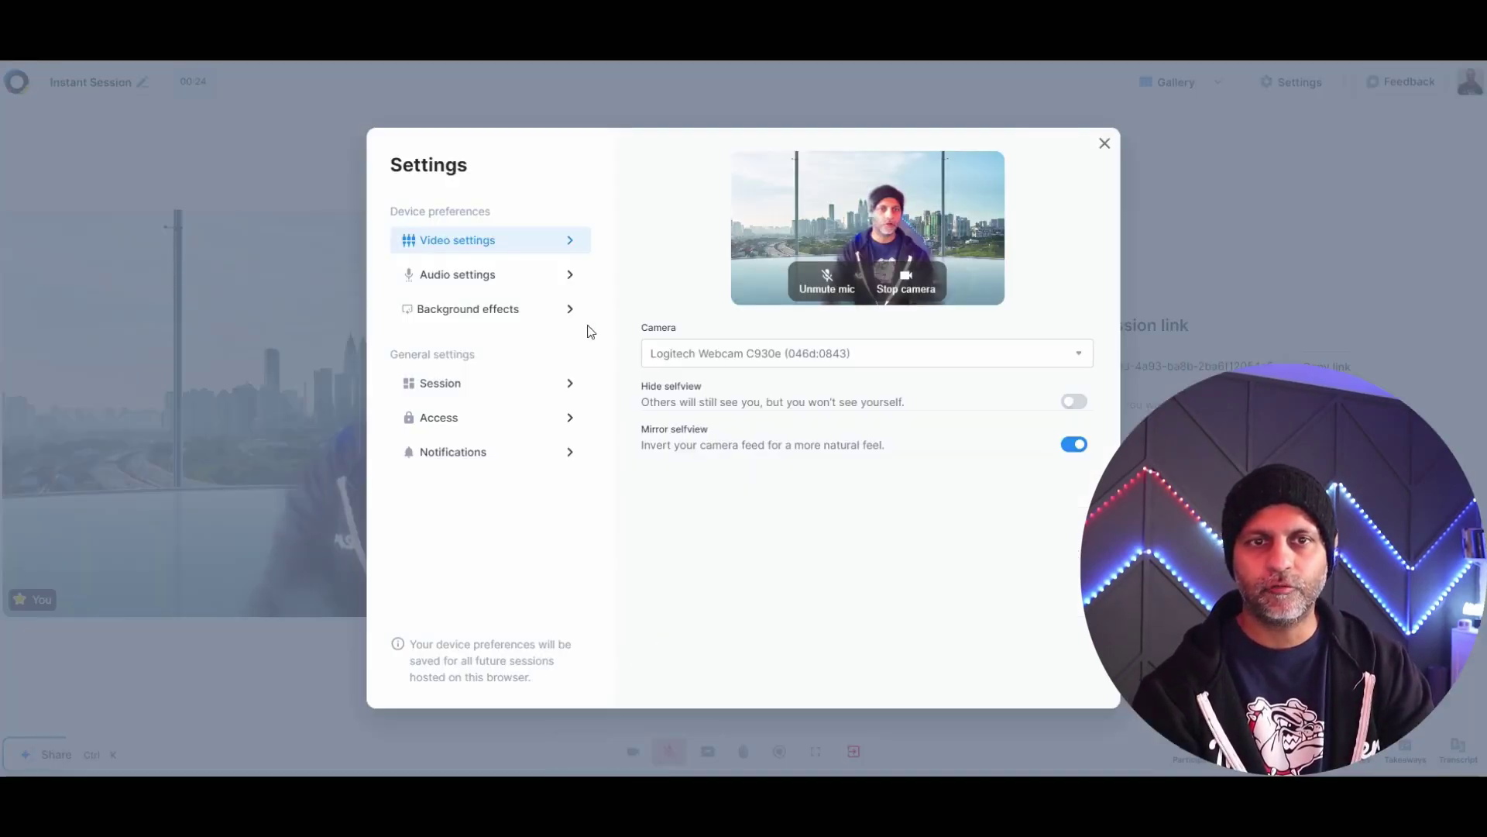
click(540, 320)
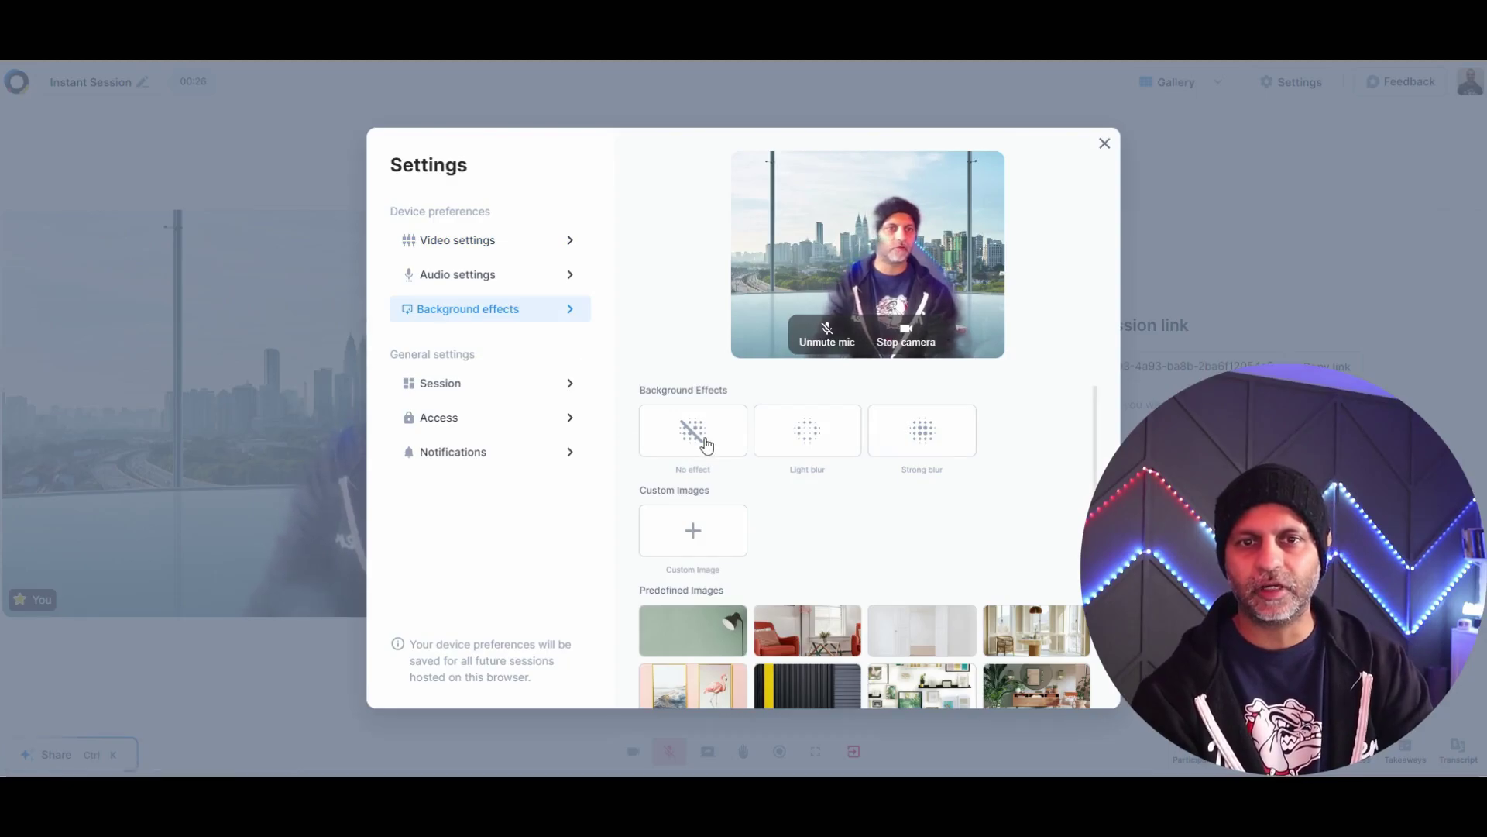
click(707, 445)
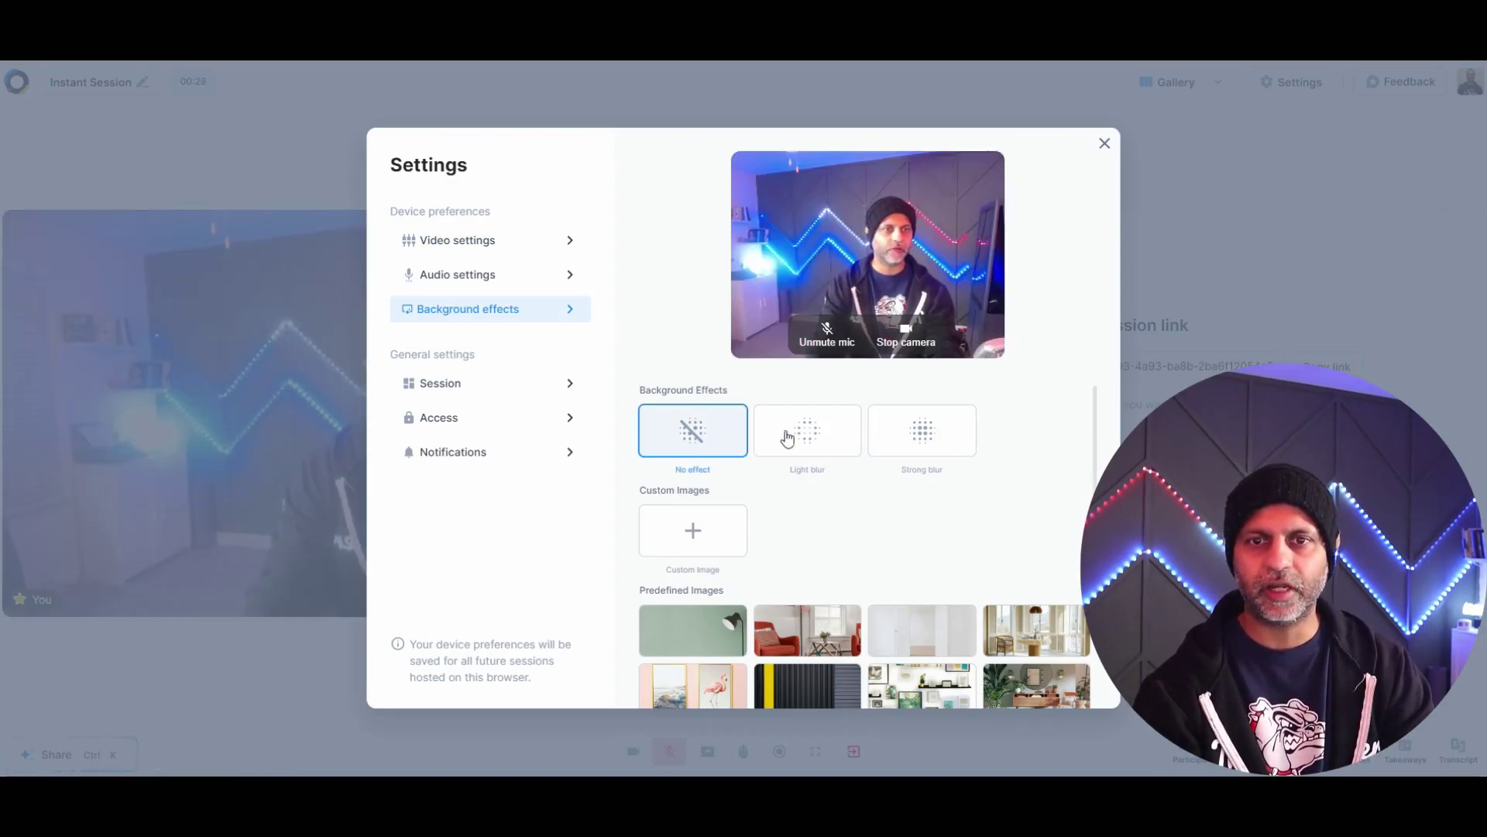
click(818, 431)
click(926, 440)
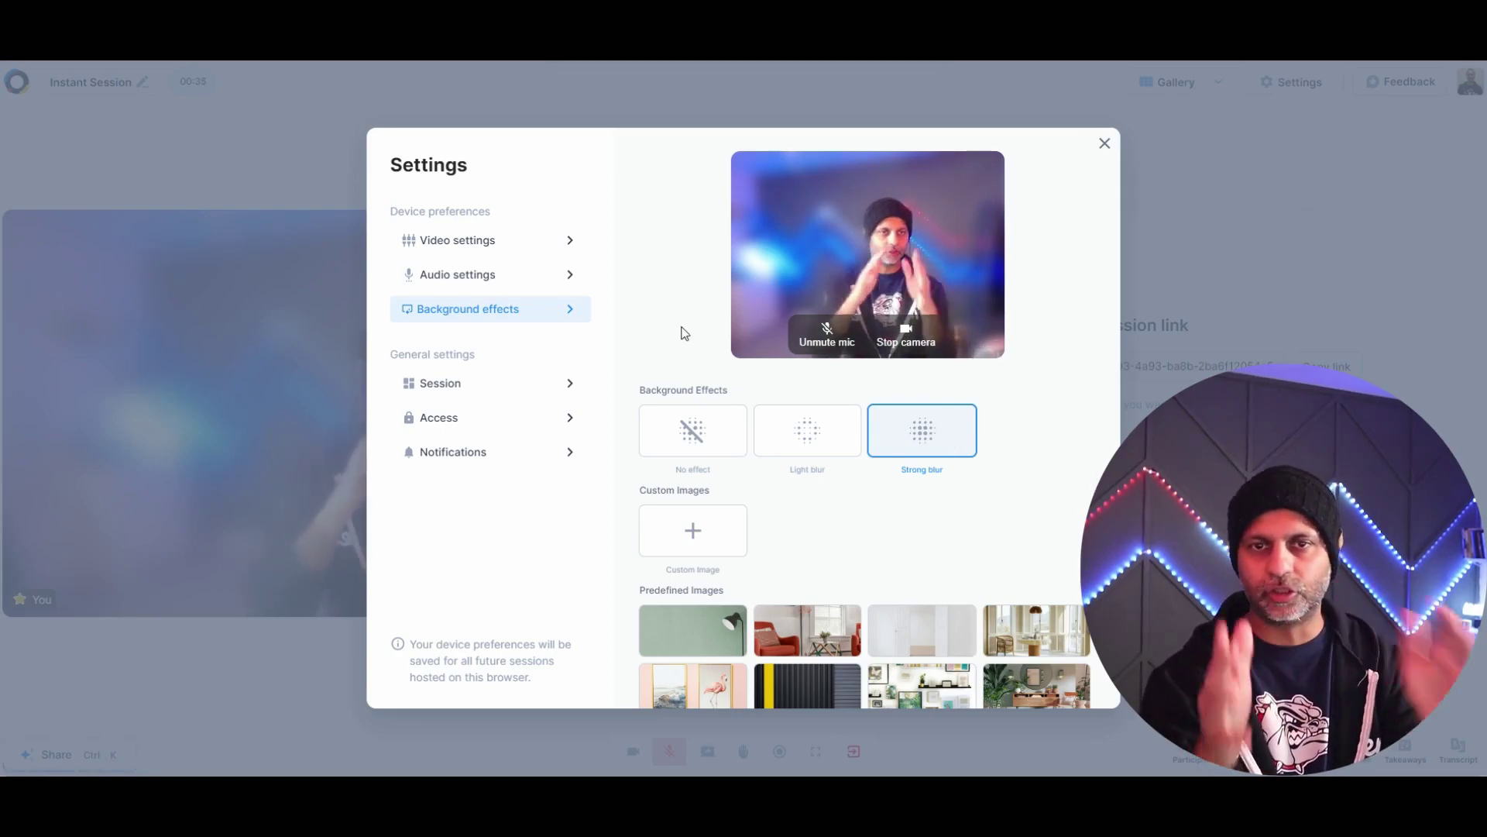
scroll(891, 492, down, 2)
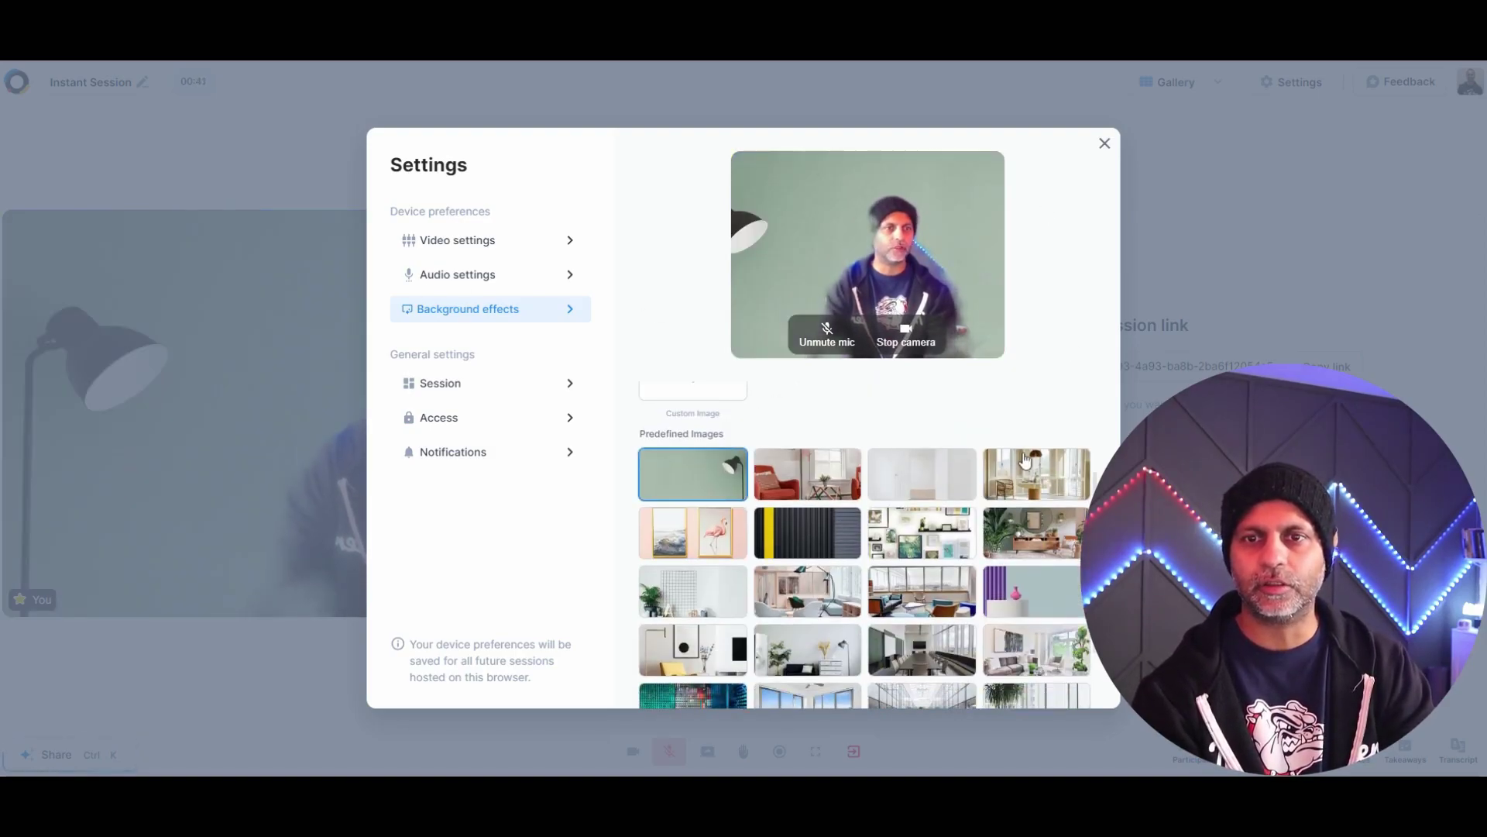
scroll(1025, 460, up, 2)
- Toggle Hide selfview on and off, and Mirror selfview off and back on
click(404, 280)
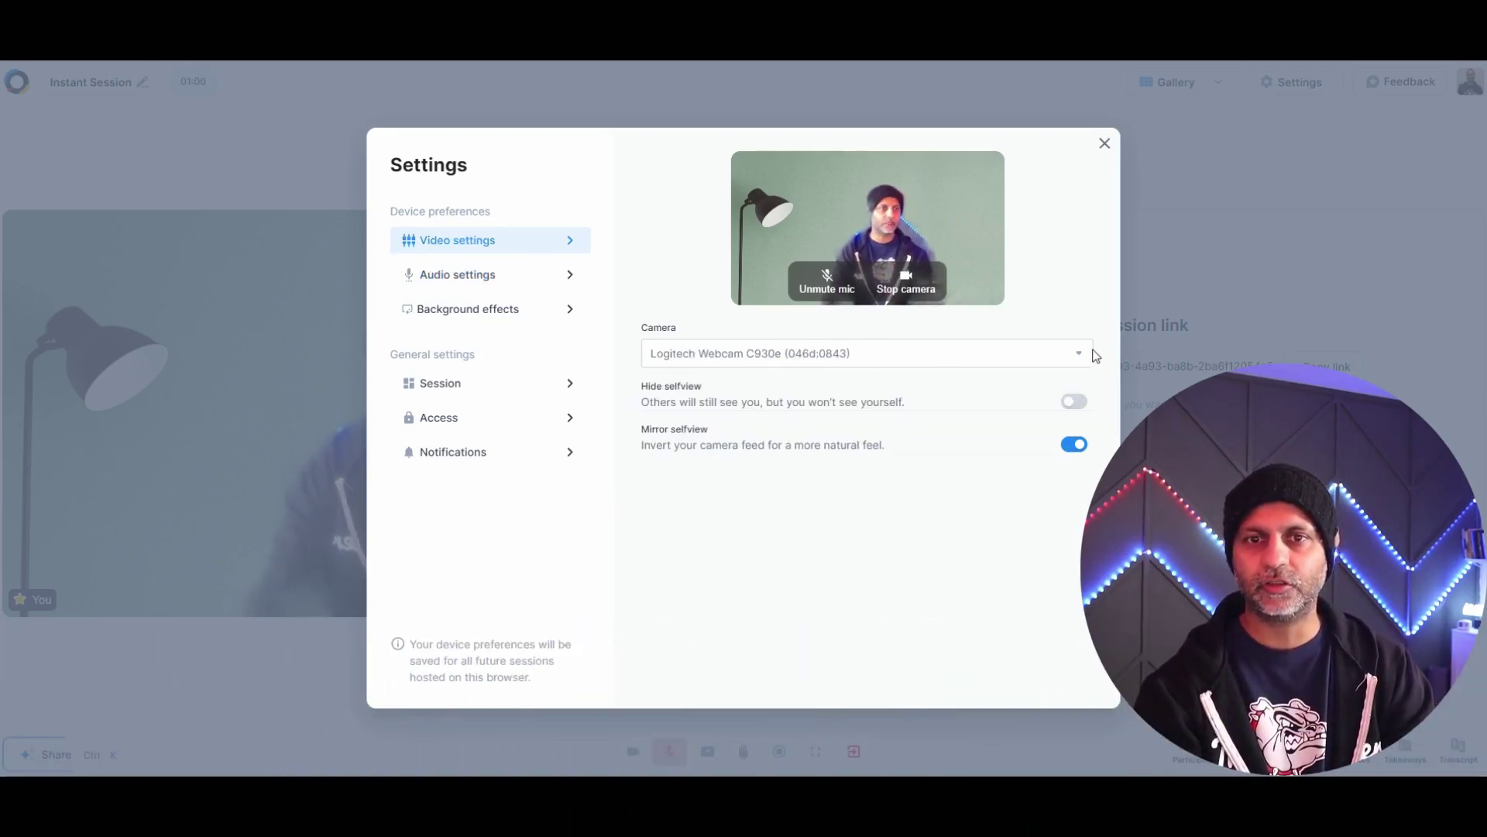
click(1077, 403)
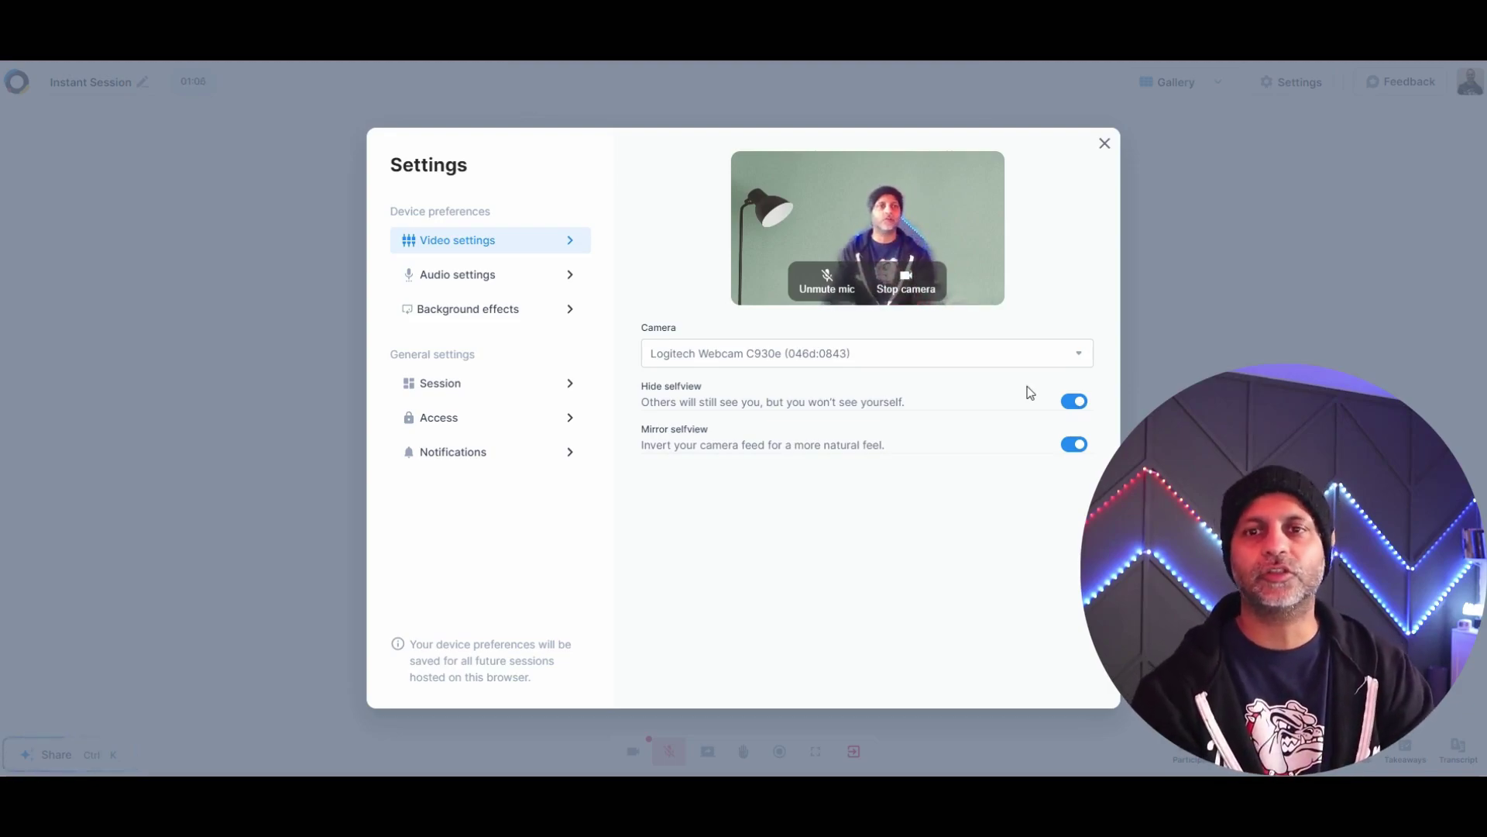
click(1077, 402)
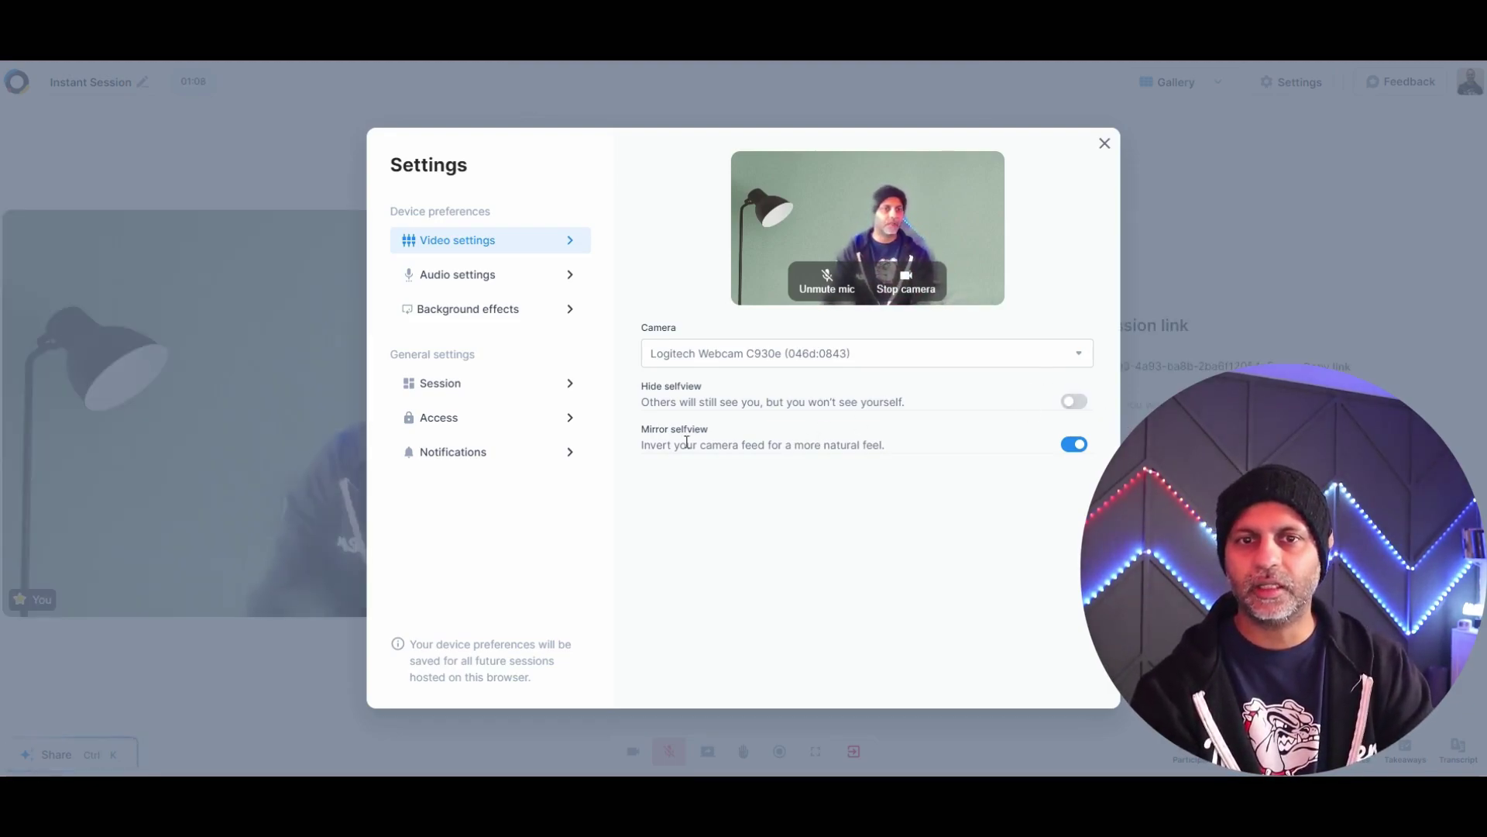
click(1076, 448)
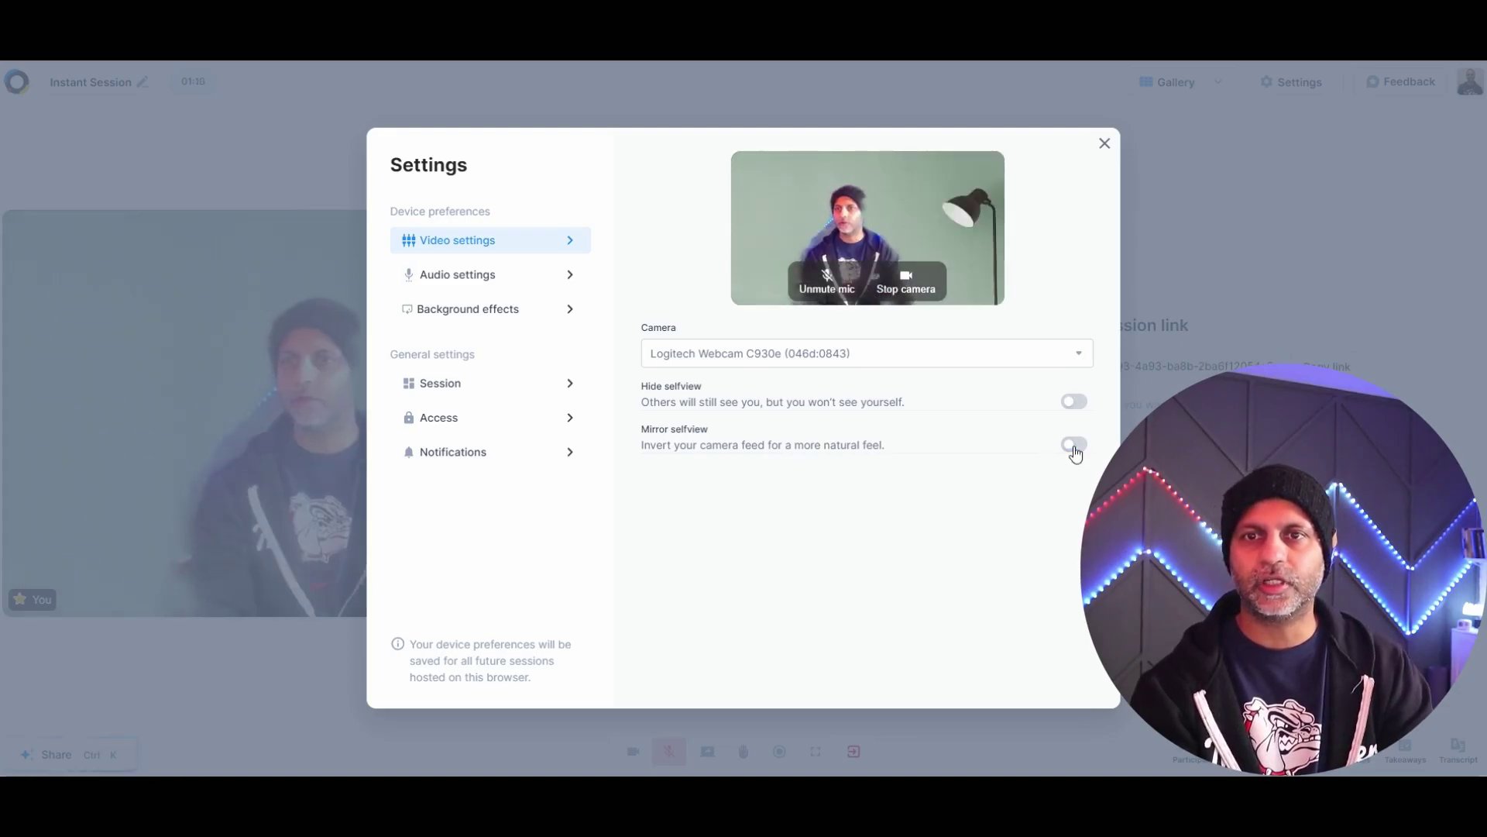
click(1076, 448)
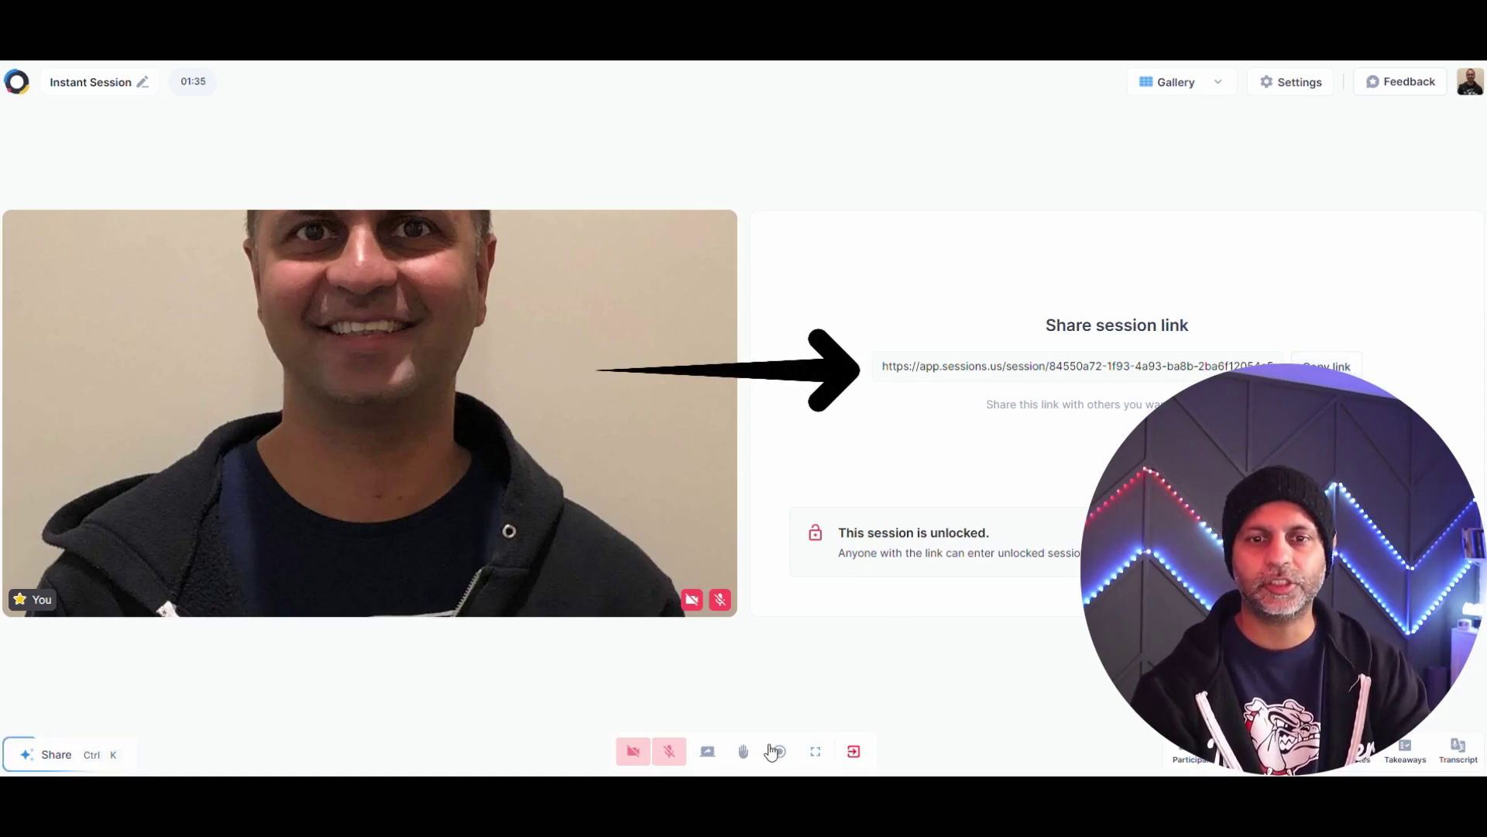
- Embed a new Whiteboard by Sessions into the meeting through Share > Embed a tool
click(705, 753)
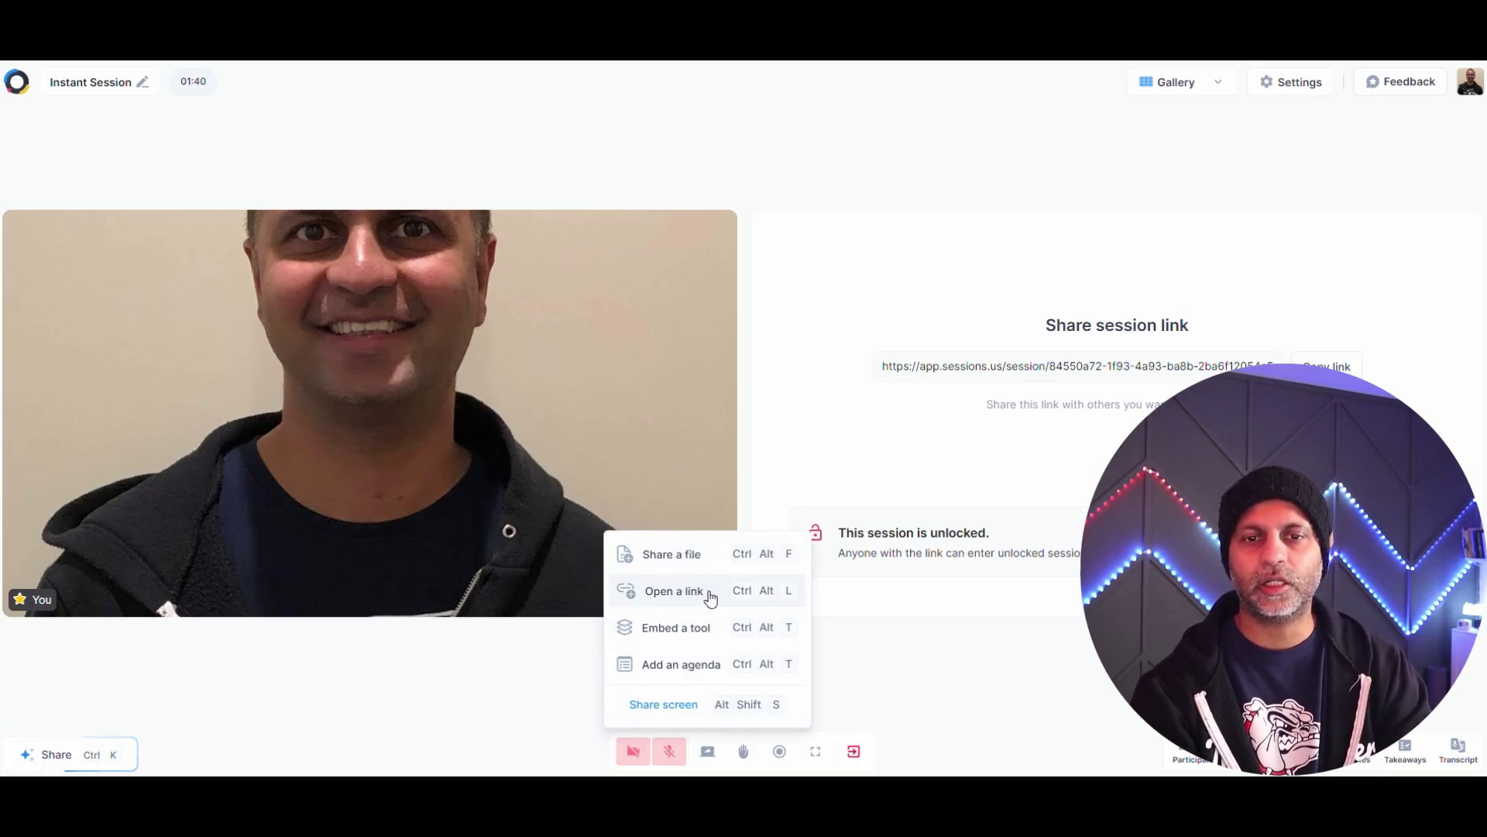
click(645, 637)
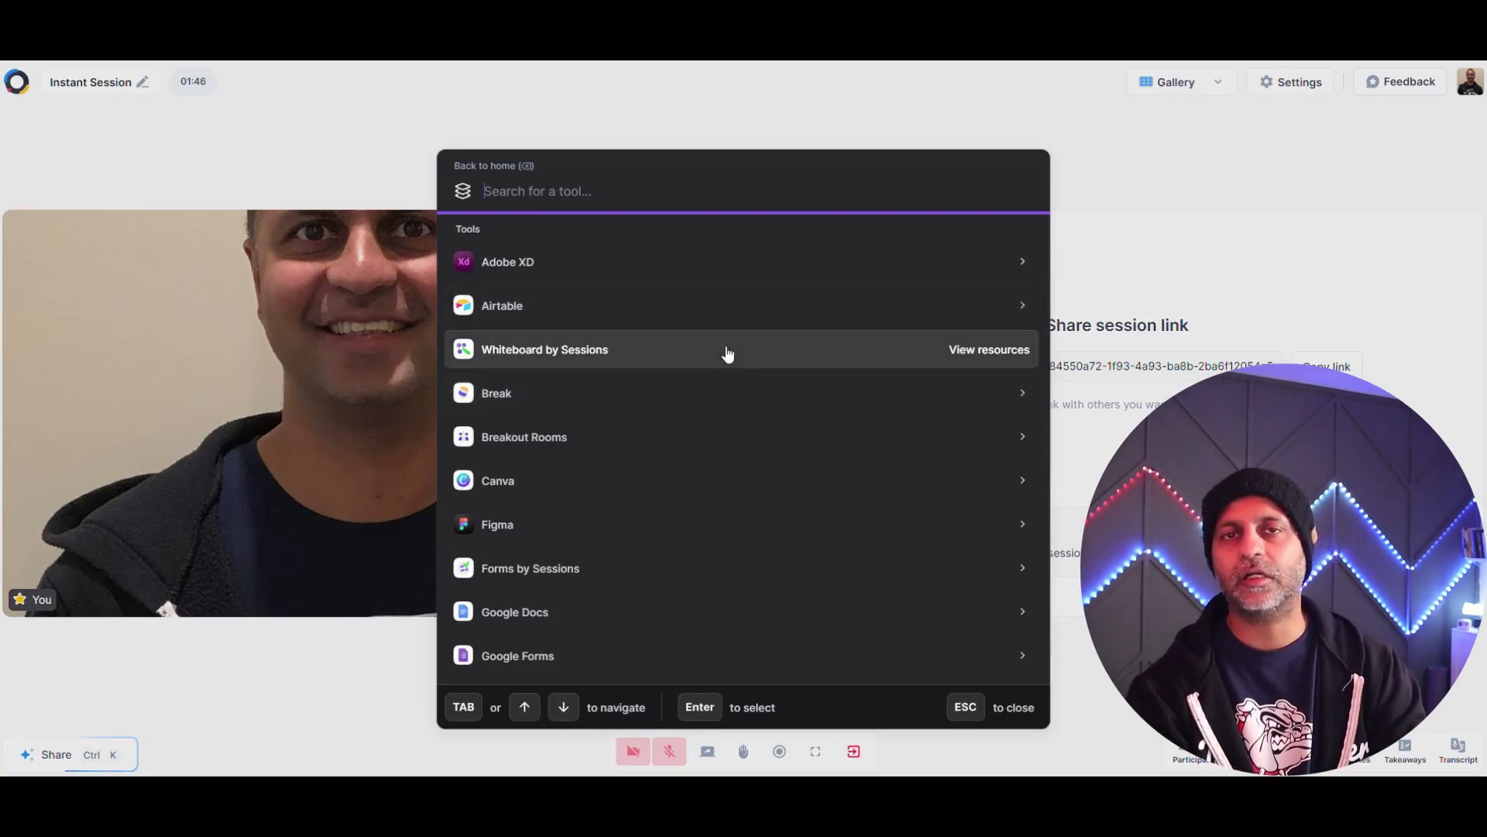
click(728, 353)
click(572, 349)
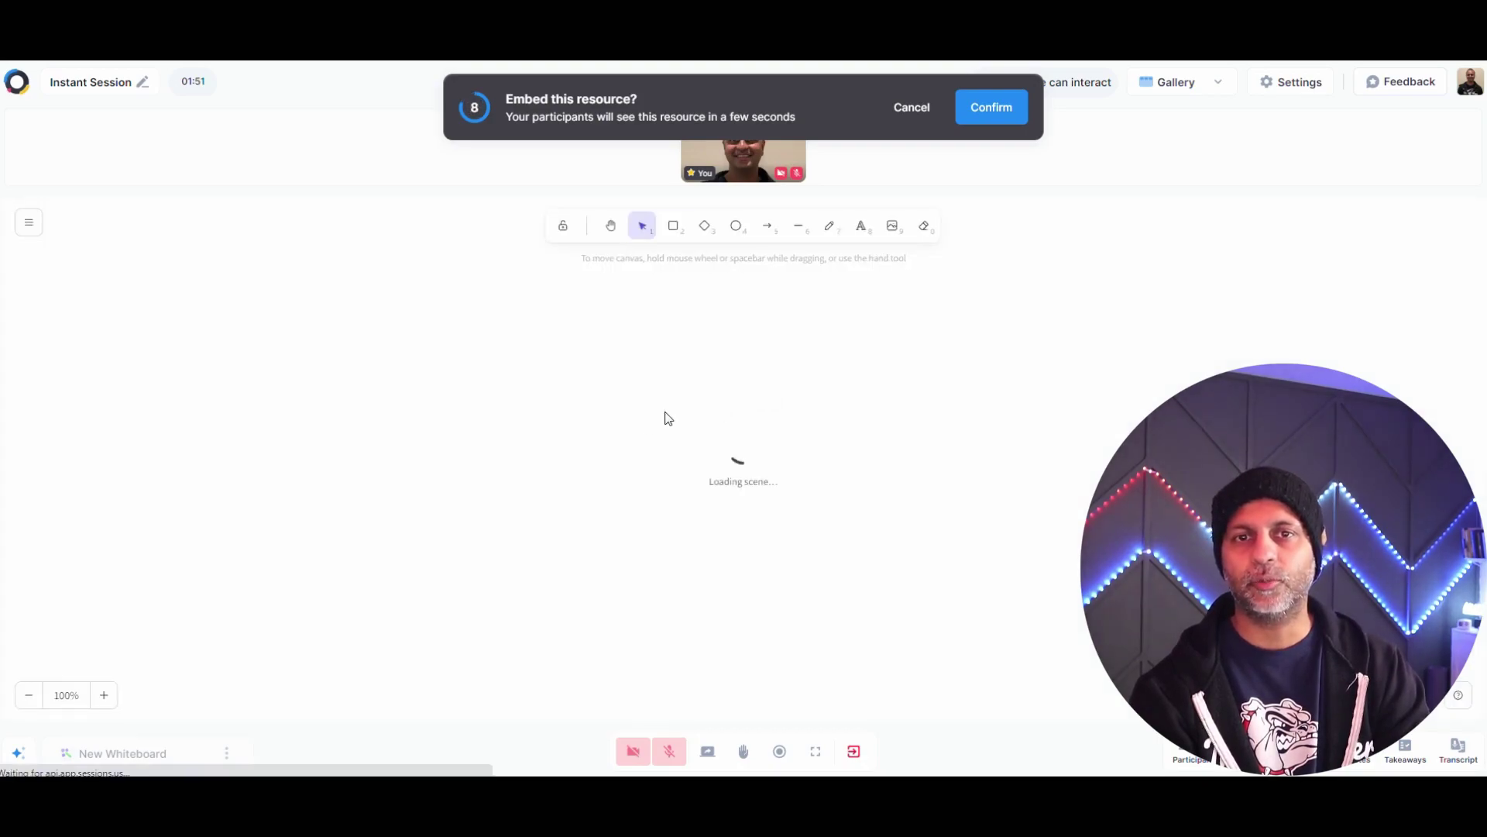
- Nudge the 'What do you think?' box and switch to the diamond drawing tool
mouse_move(800, 402)
mouse_down()
mouse_move(960, 402)
mouse_move(791, 402)
mouse_up()
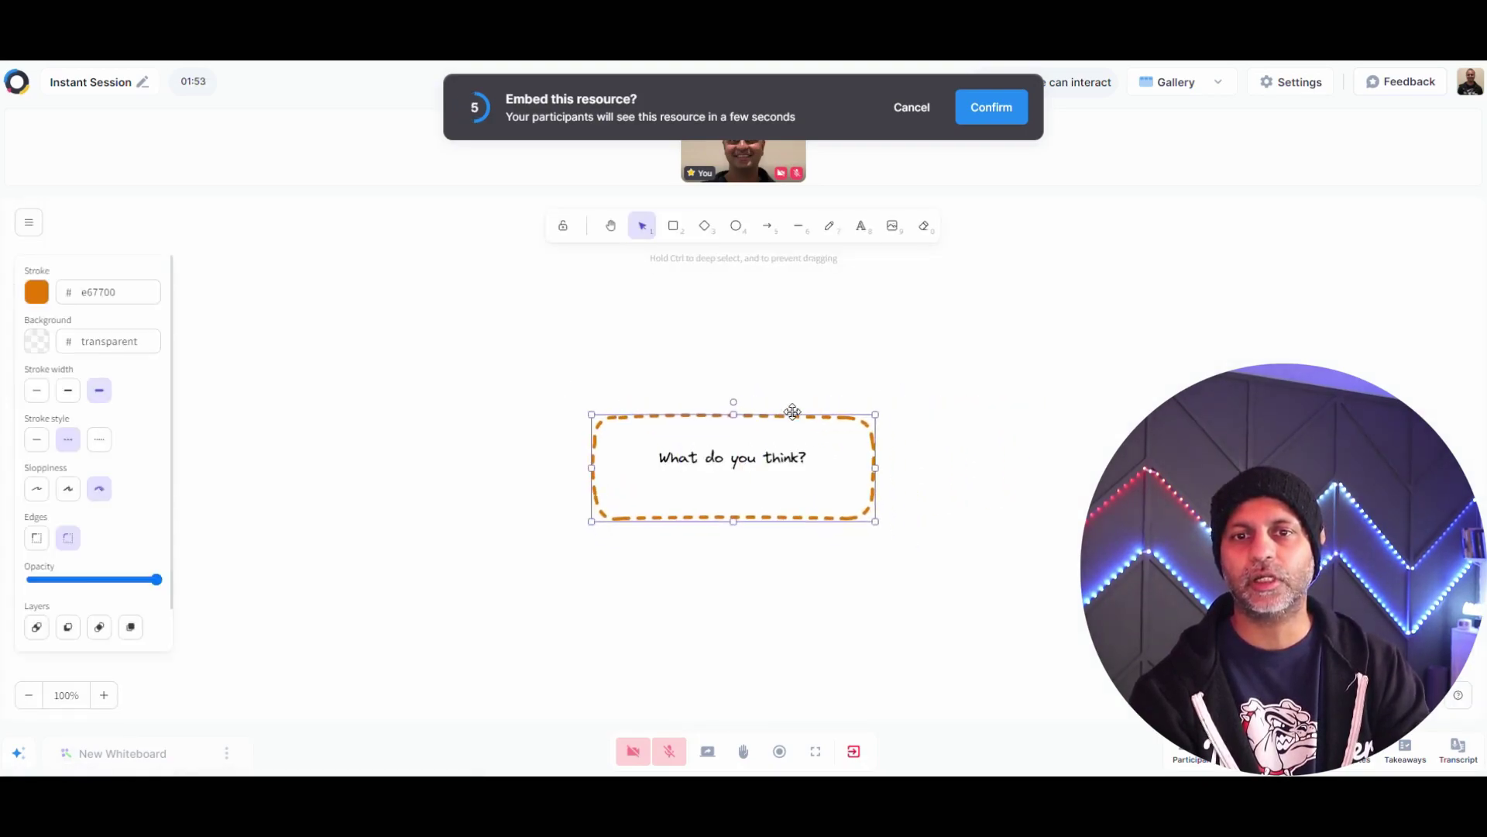
drag(1068, 426, 1098, 521)
key(d)
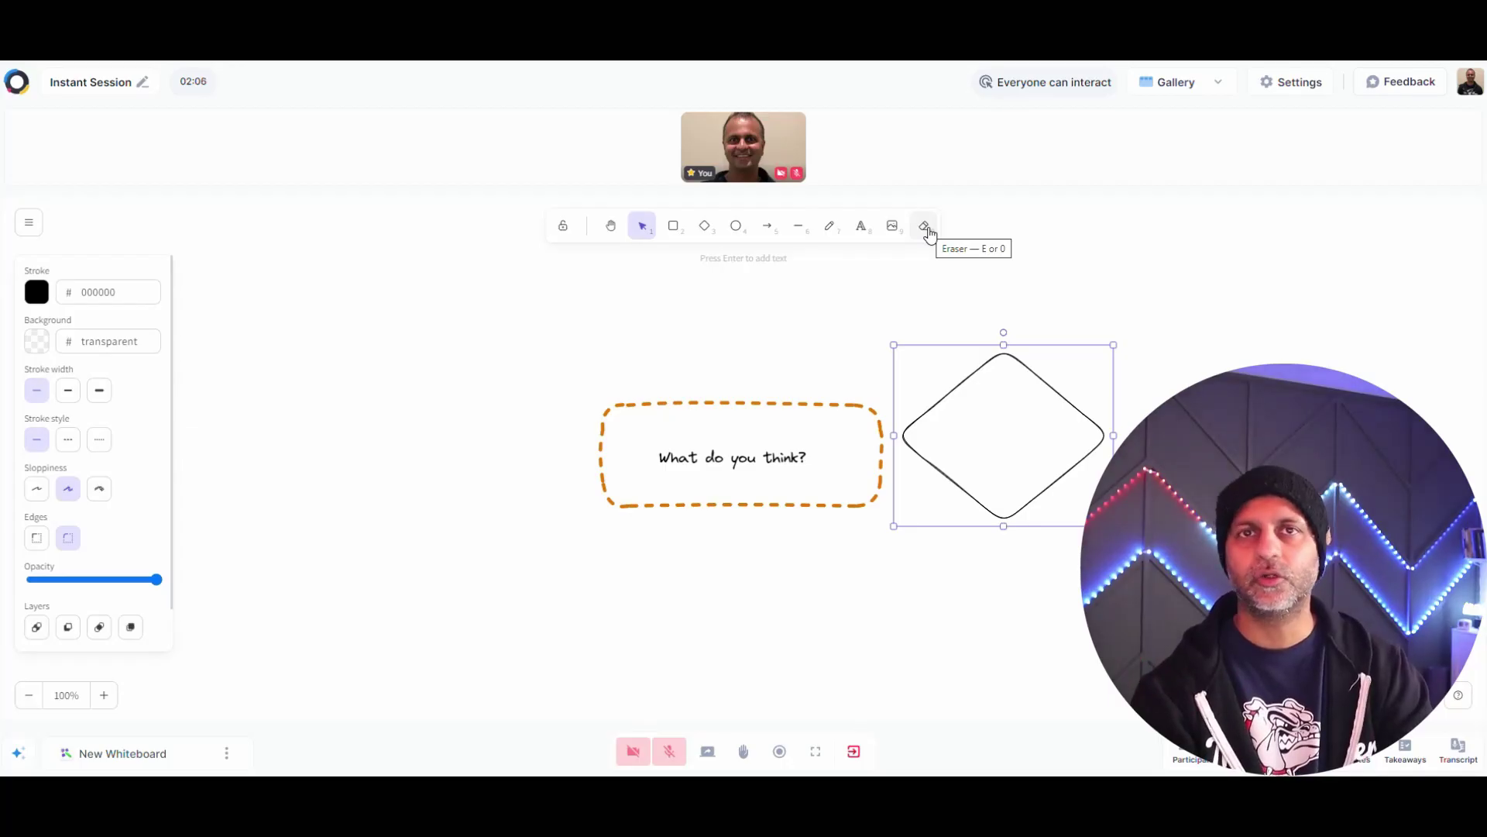
- Glance at the session settings, then remove the whiteboard tool from the meeting
click(81, 92)
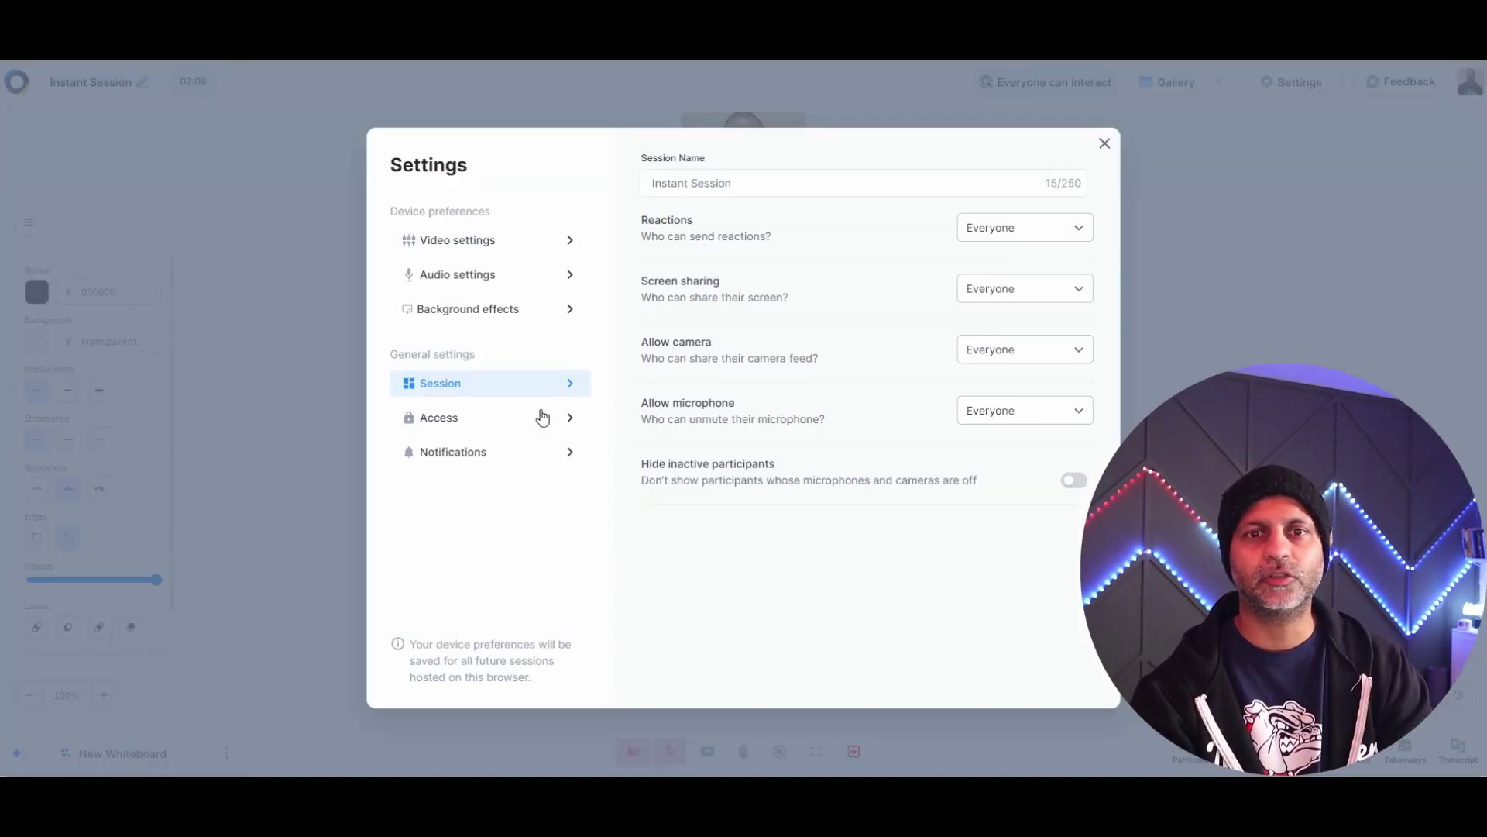
click(1105, 146)
click(708, 753)
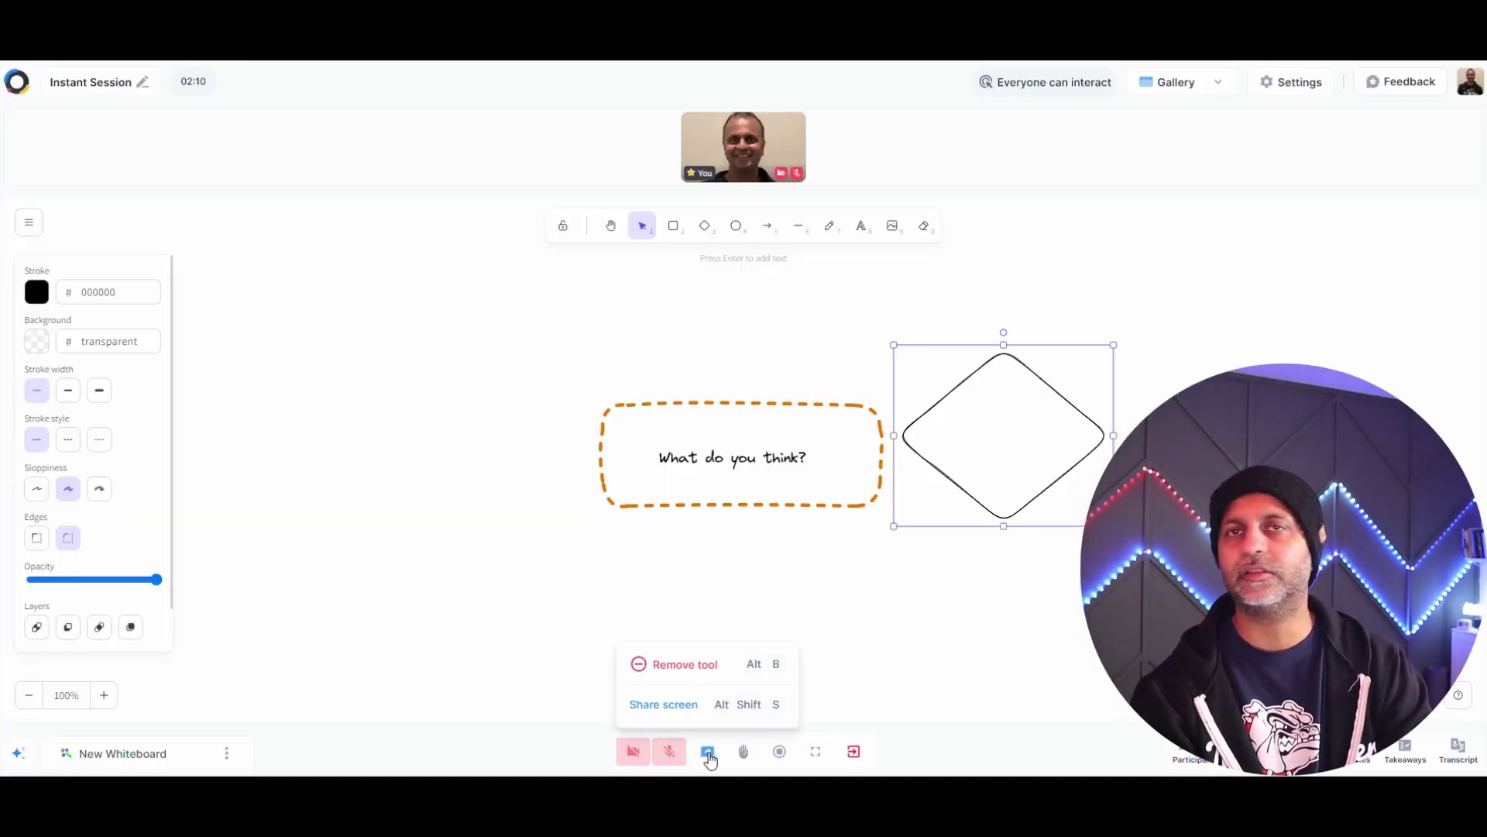
click(658, 667)
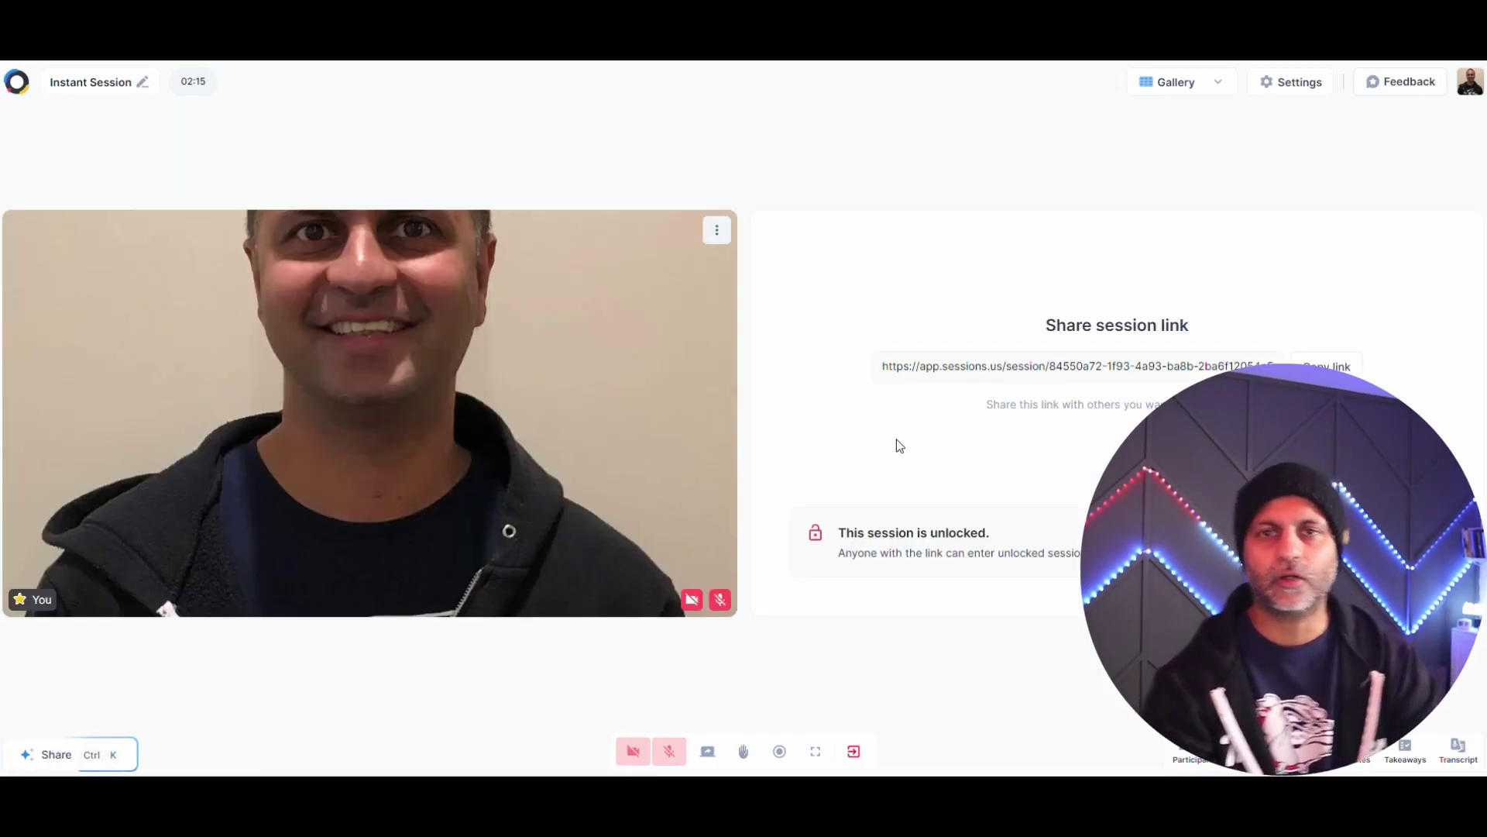
- Close the Share menu, then bring the file, link, tool, agenda and screen options back up
click(721, 752)
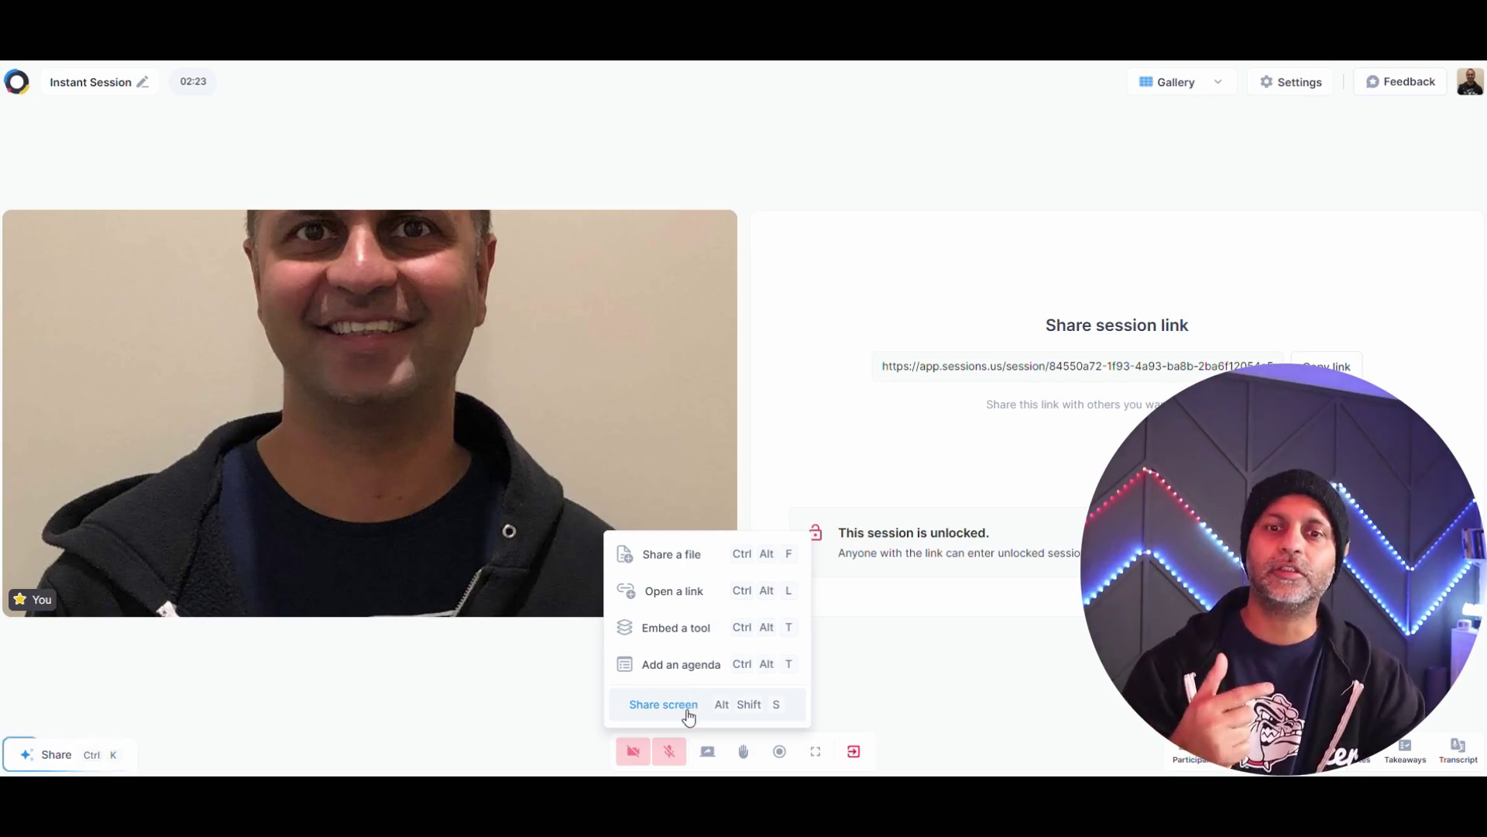
click(689, 717)
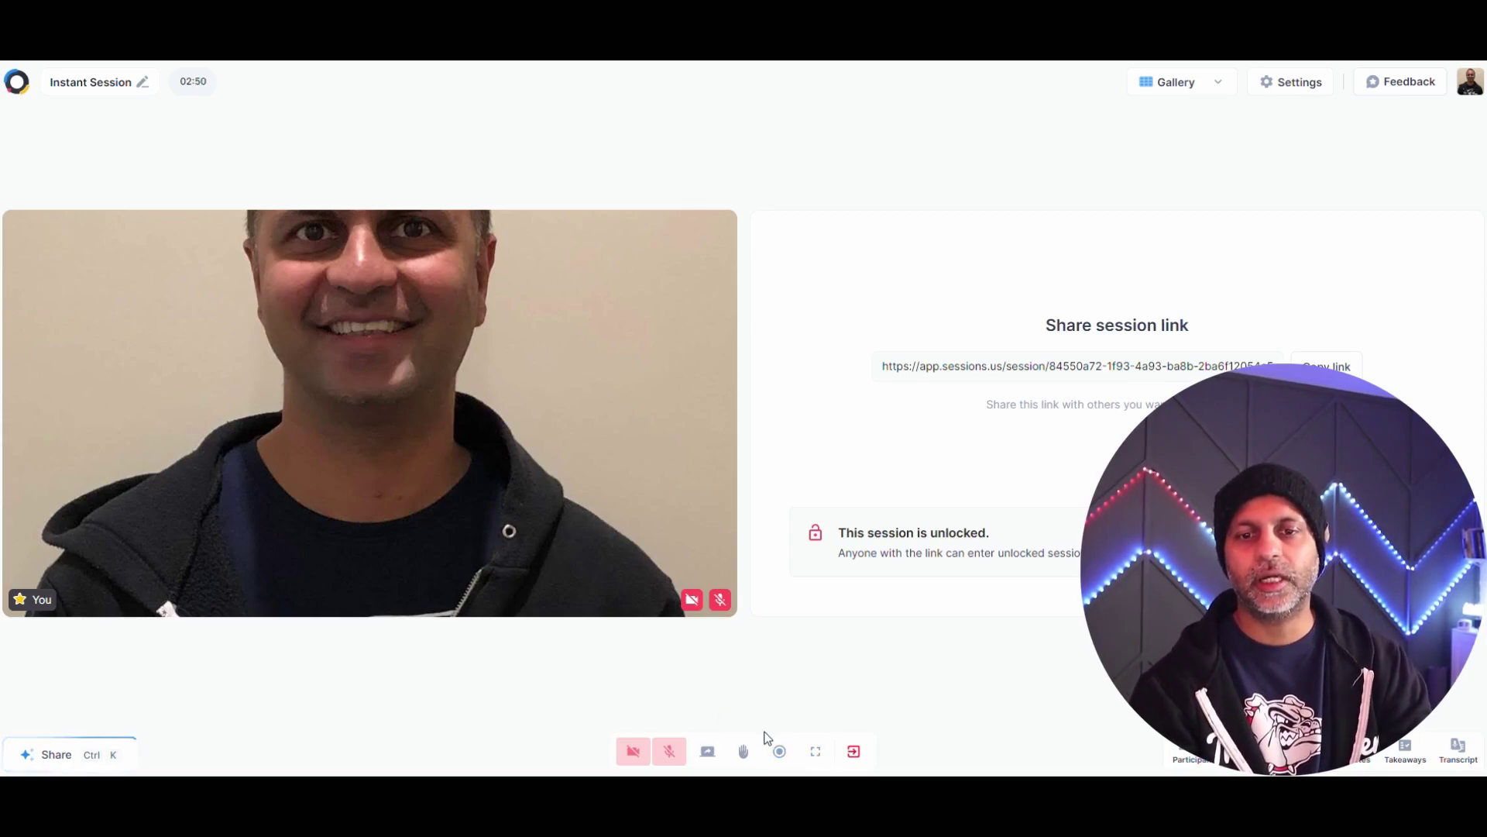
mouse_move(742, 753)
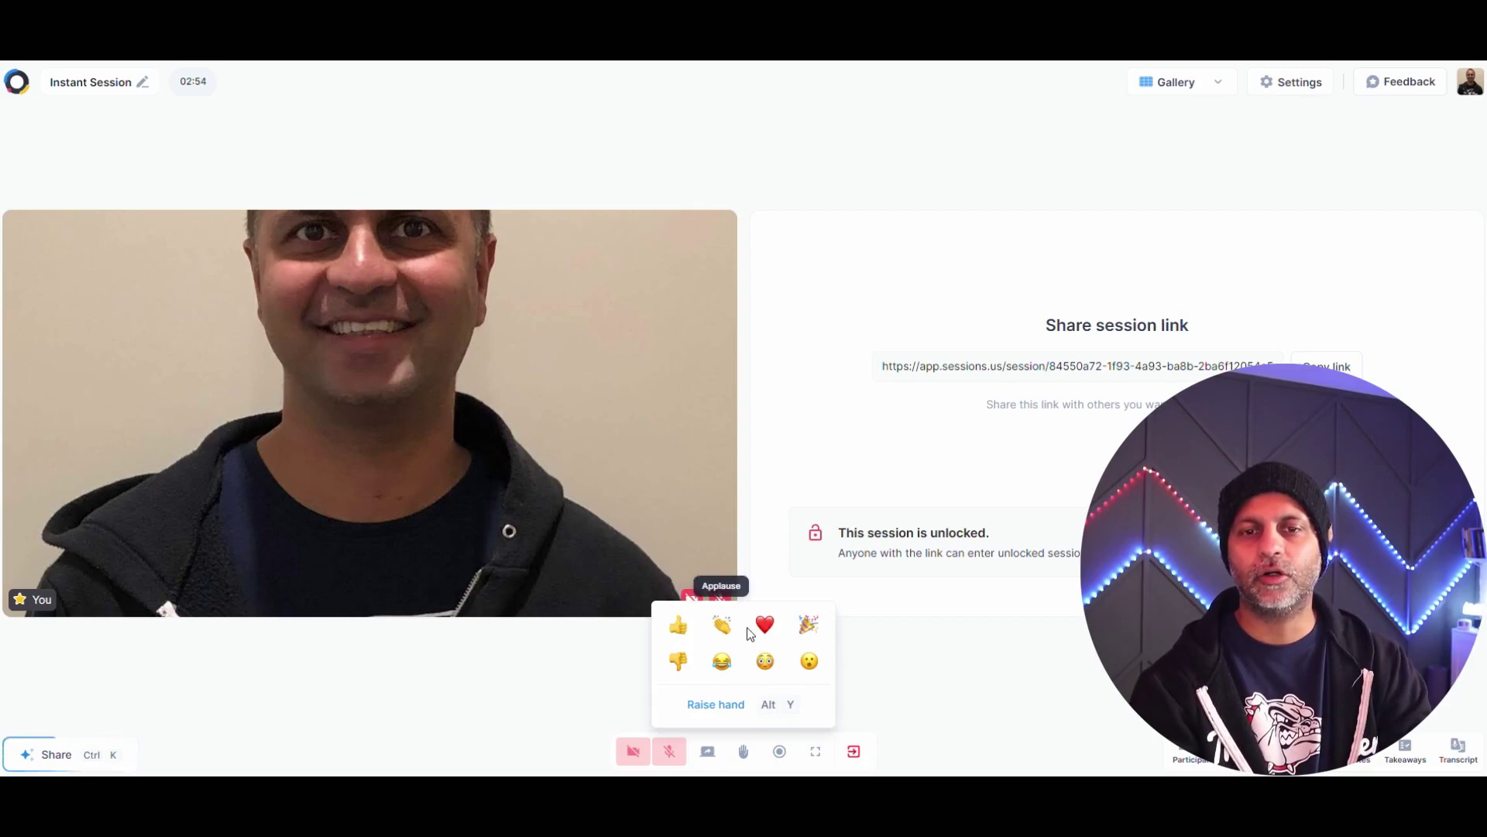
mouse_move(720, 763)
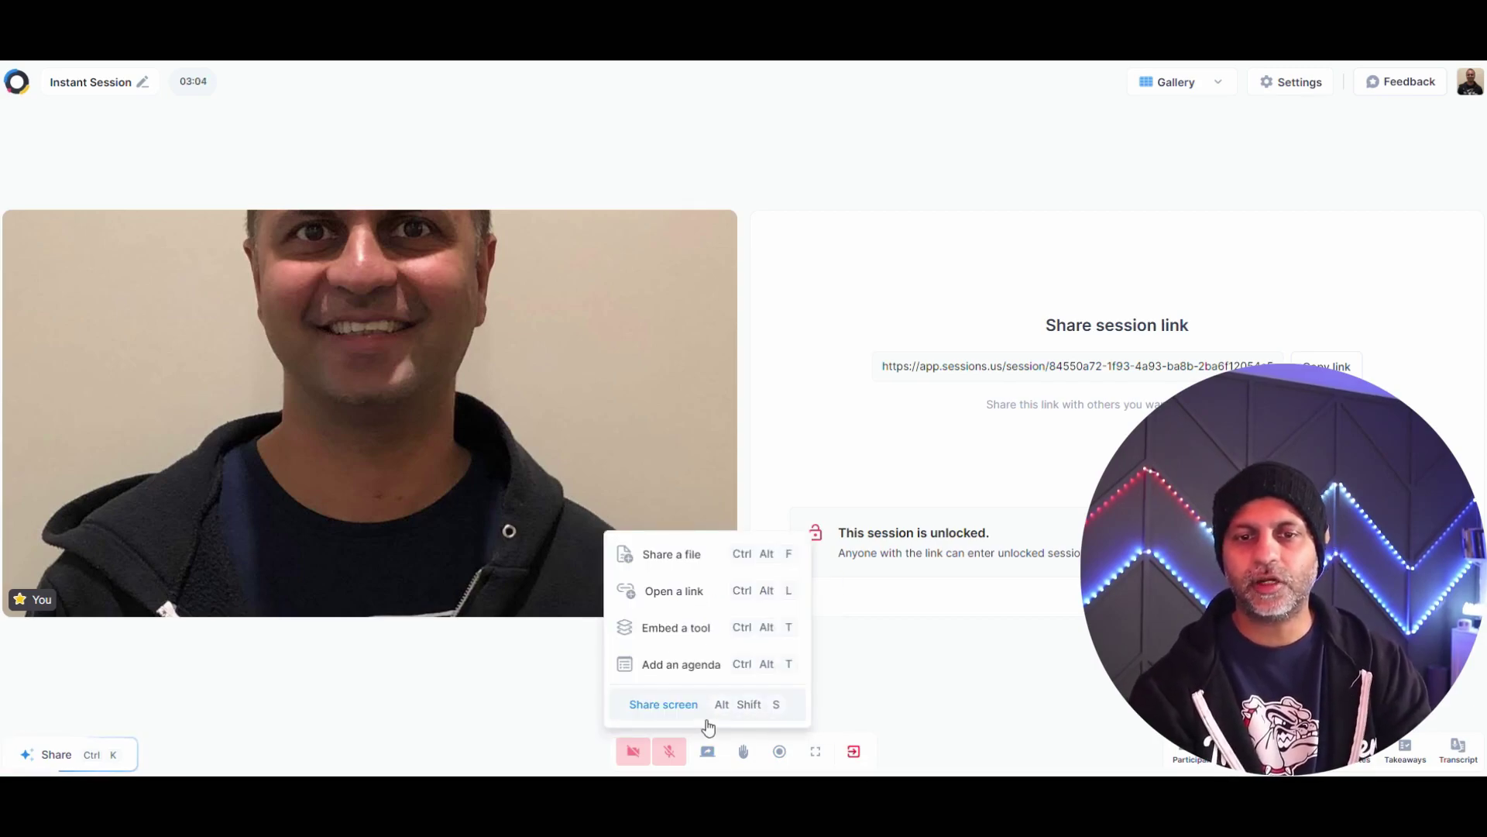
- Share the entire Screen 1 from the screen picker's Entire Screen tab
click(663, 705)
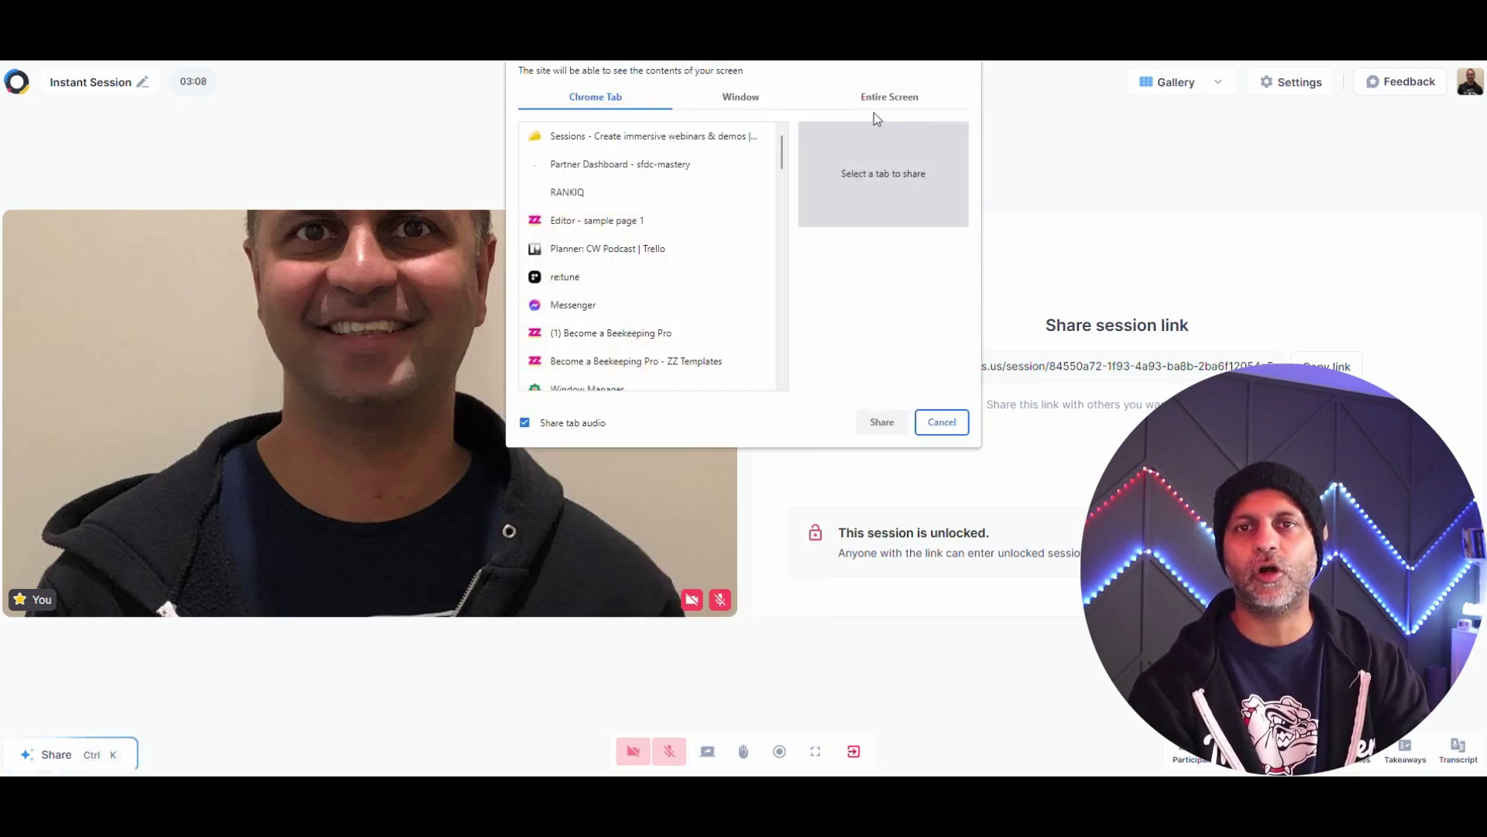
click(883, 101)
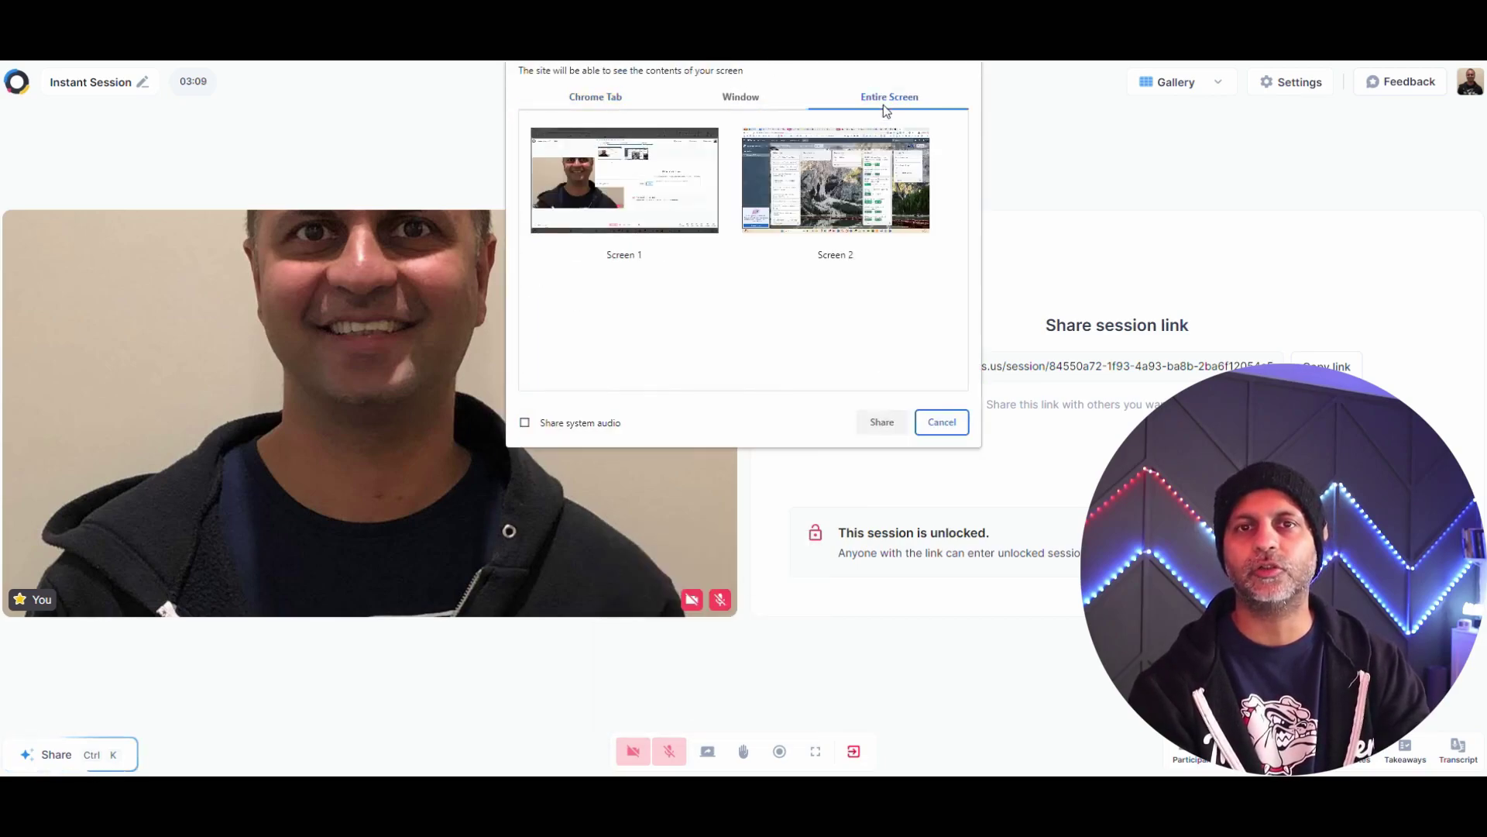
click(666, 206)
click(900, 423)
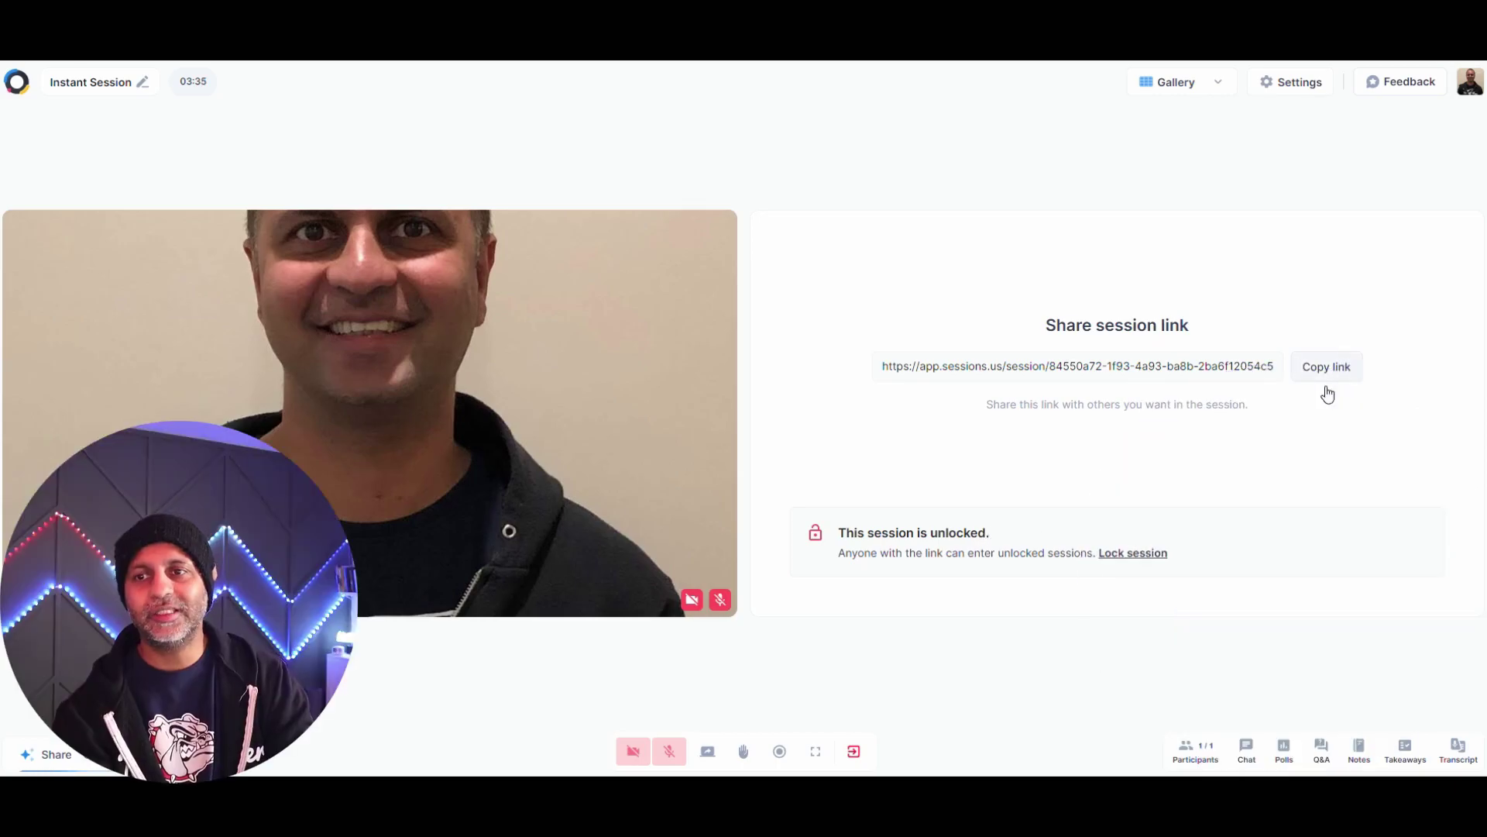
- Lock the session so guests must request access, and copy its link
click(1329, 375)
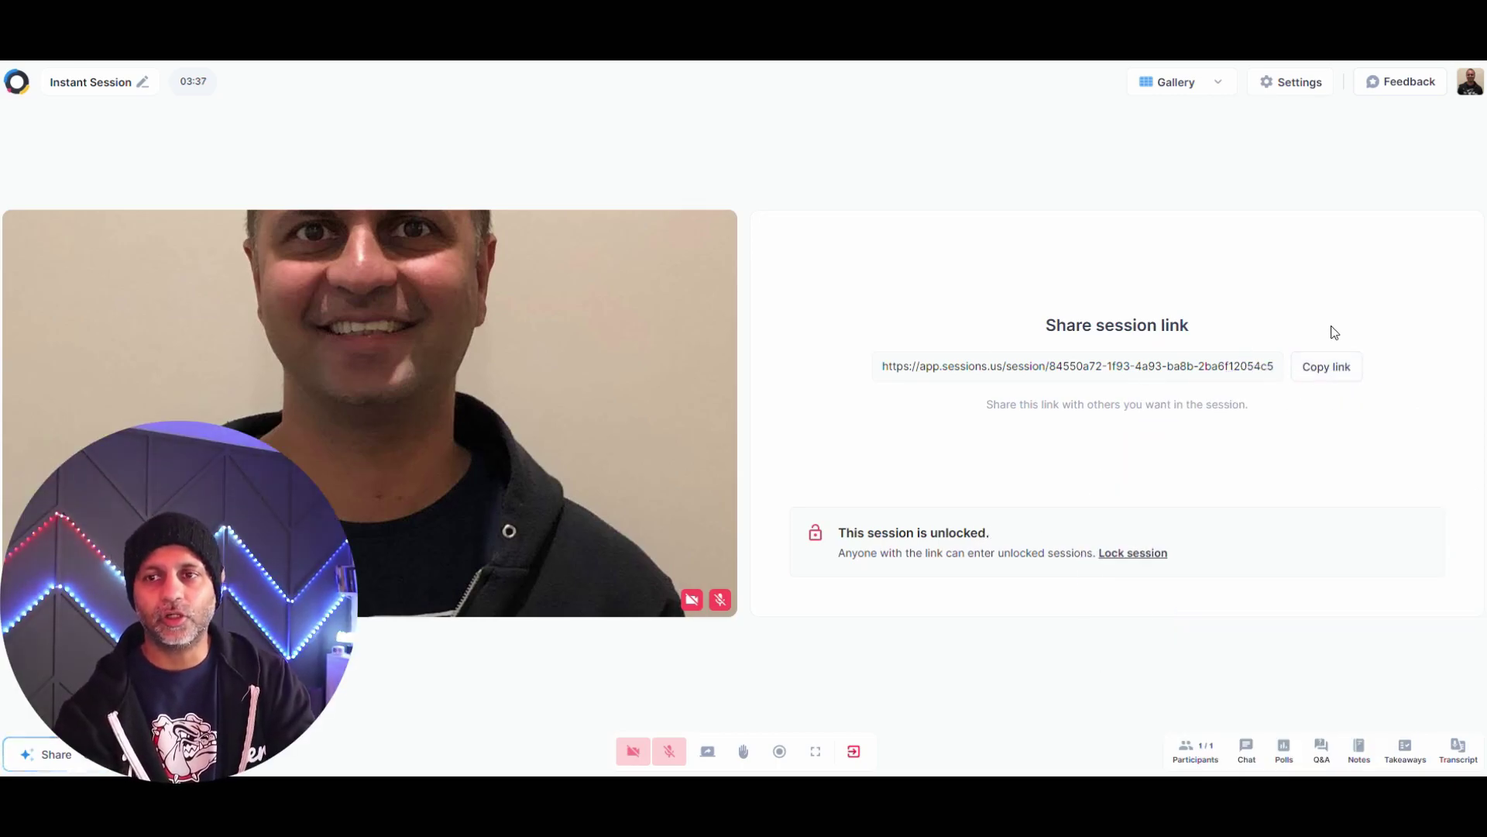
click(1128, 555)
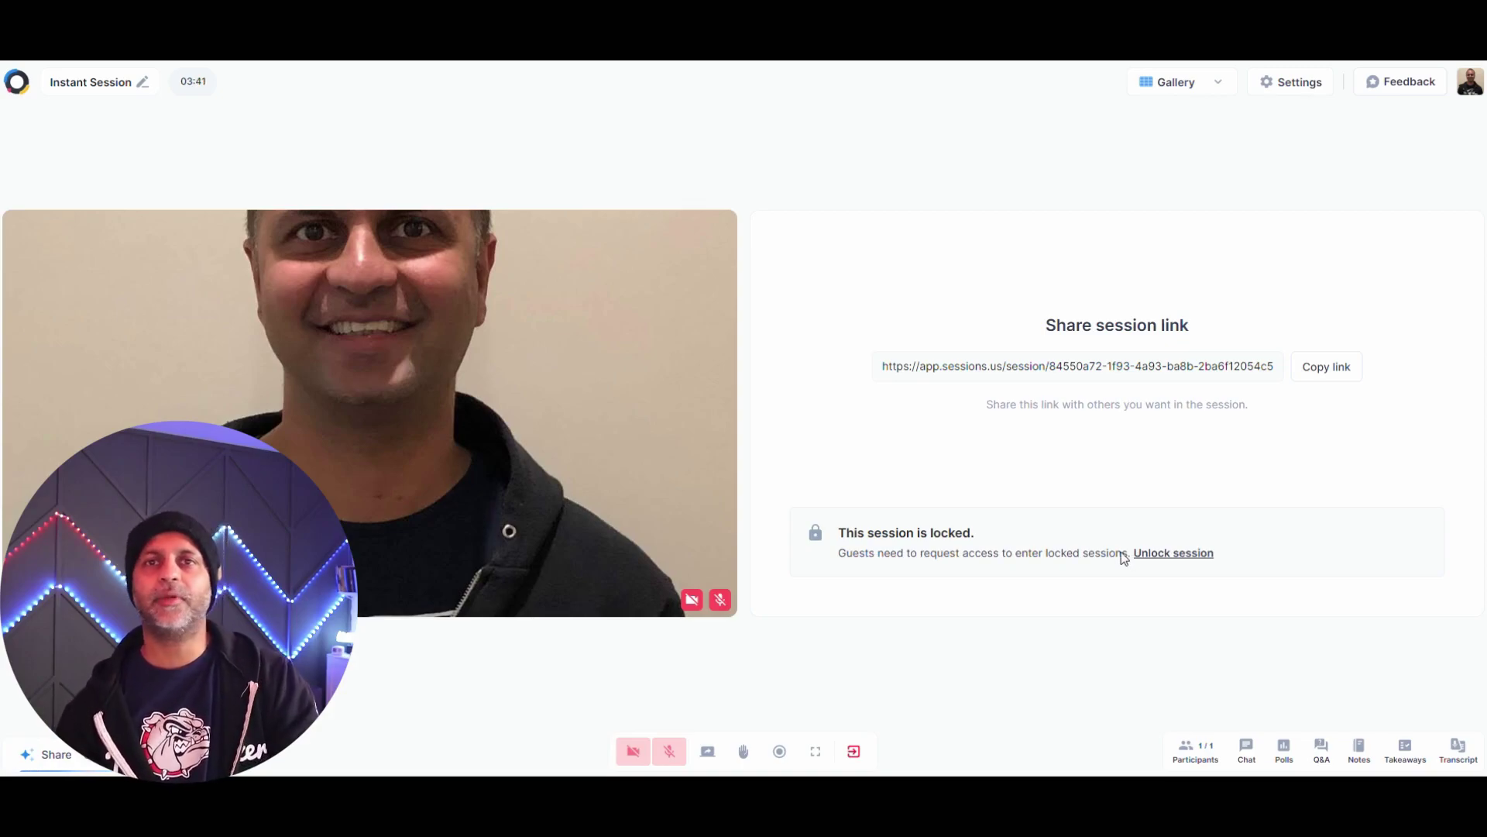
click(1356, 369)
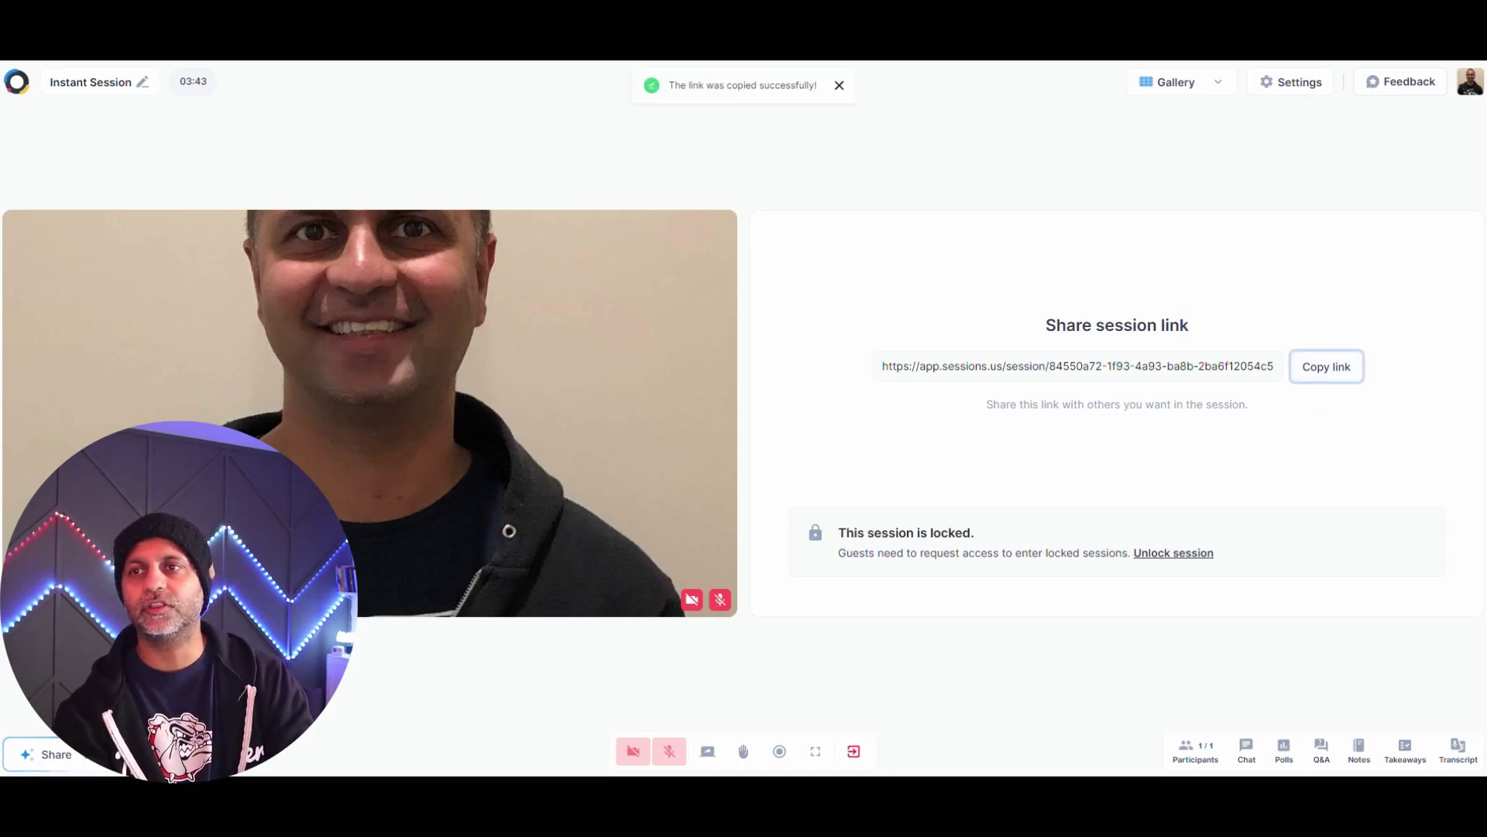
- Open the copied session link in a new Chrome Incognito window to reach the guest join page
click(1469, 47)
click(1373, 104)
key(ctrl+v)
key(Return)
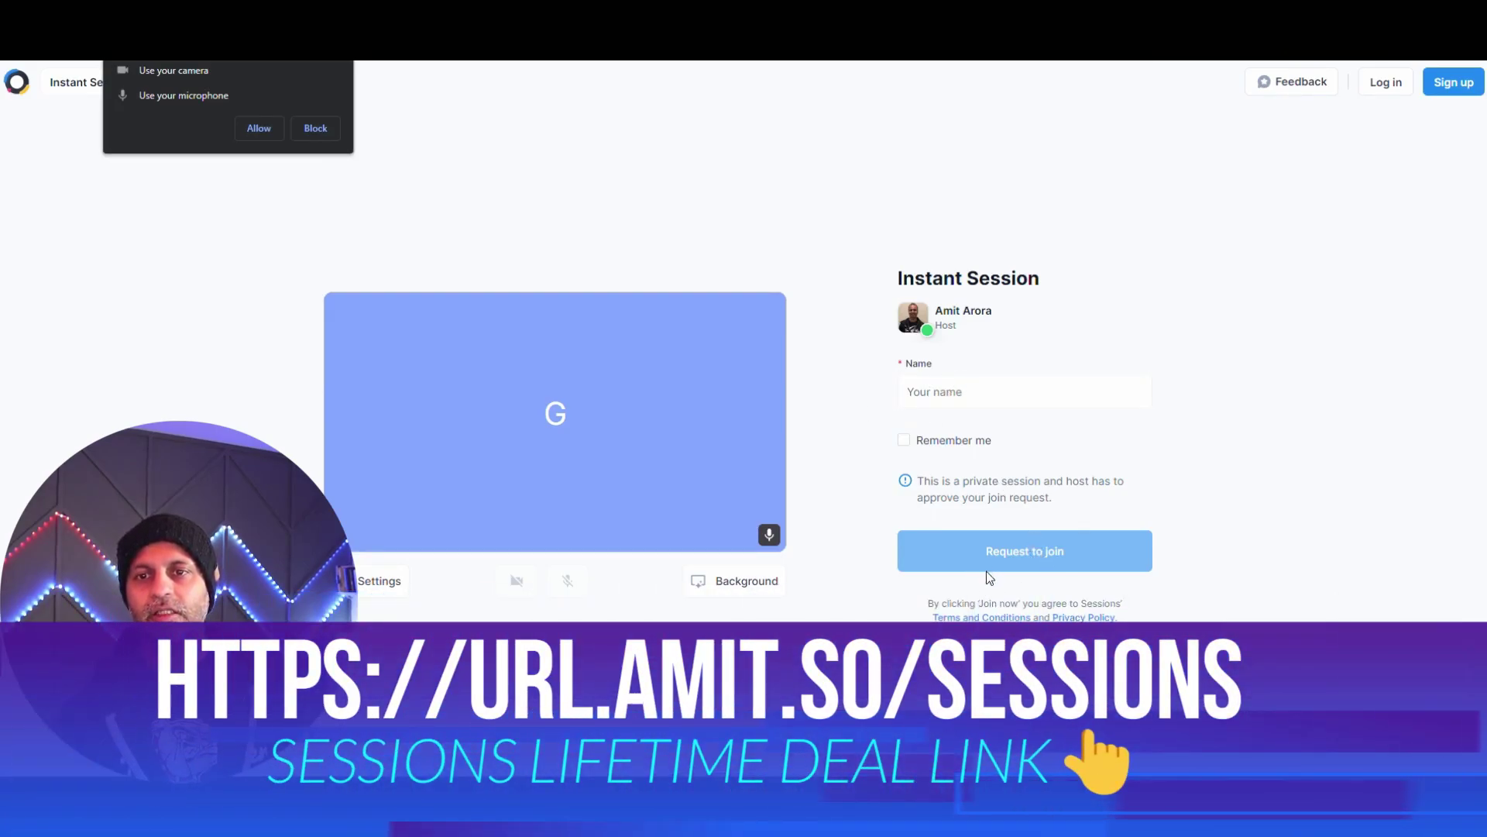
- Request to join as guest 'Tester' and admit them from the host's banner
click(1004, 396)
text(Tester)
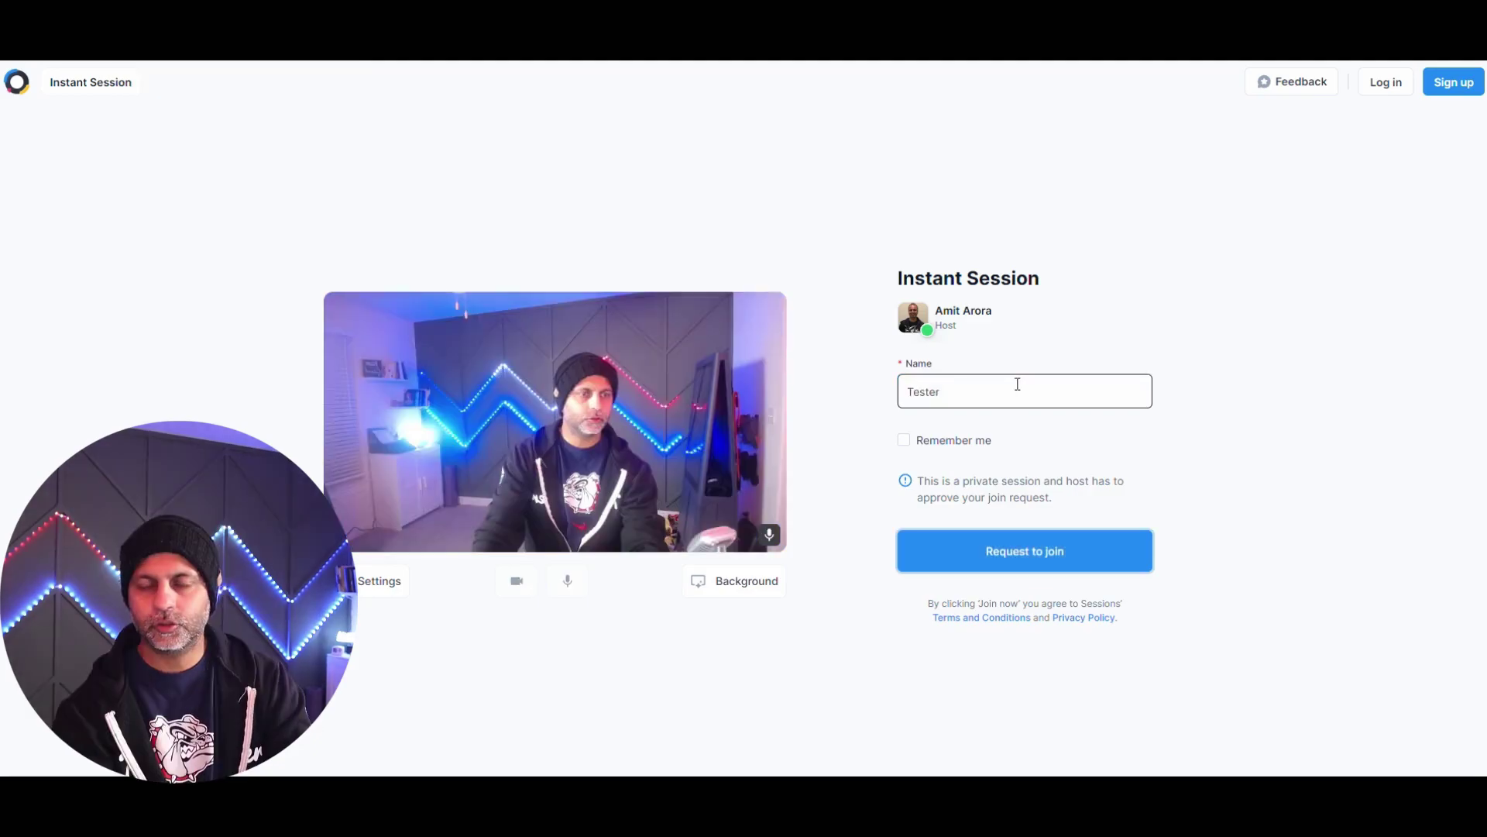
click(1033, 554)
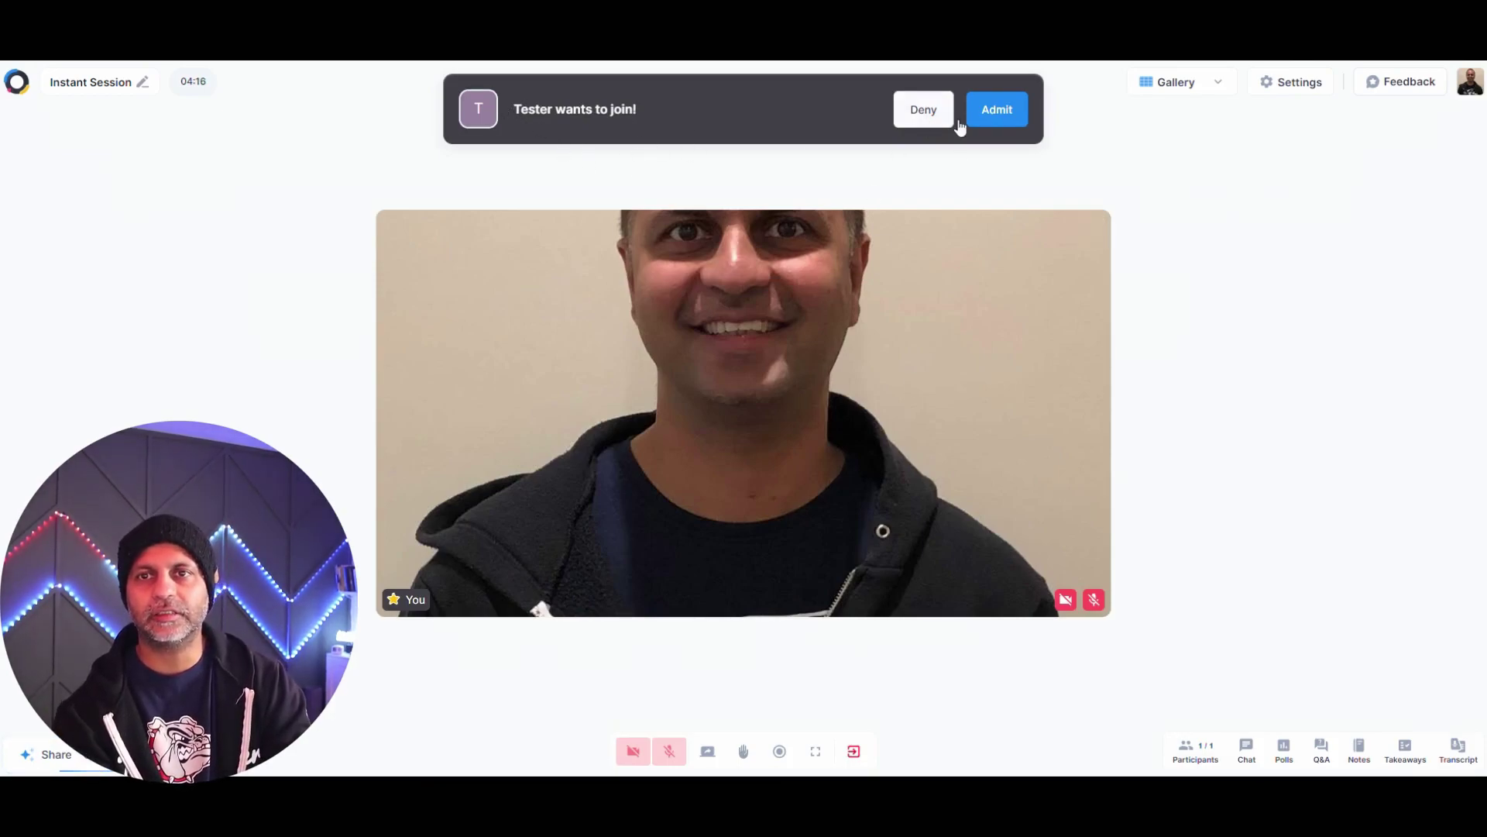
click(1000, 113)
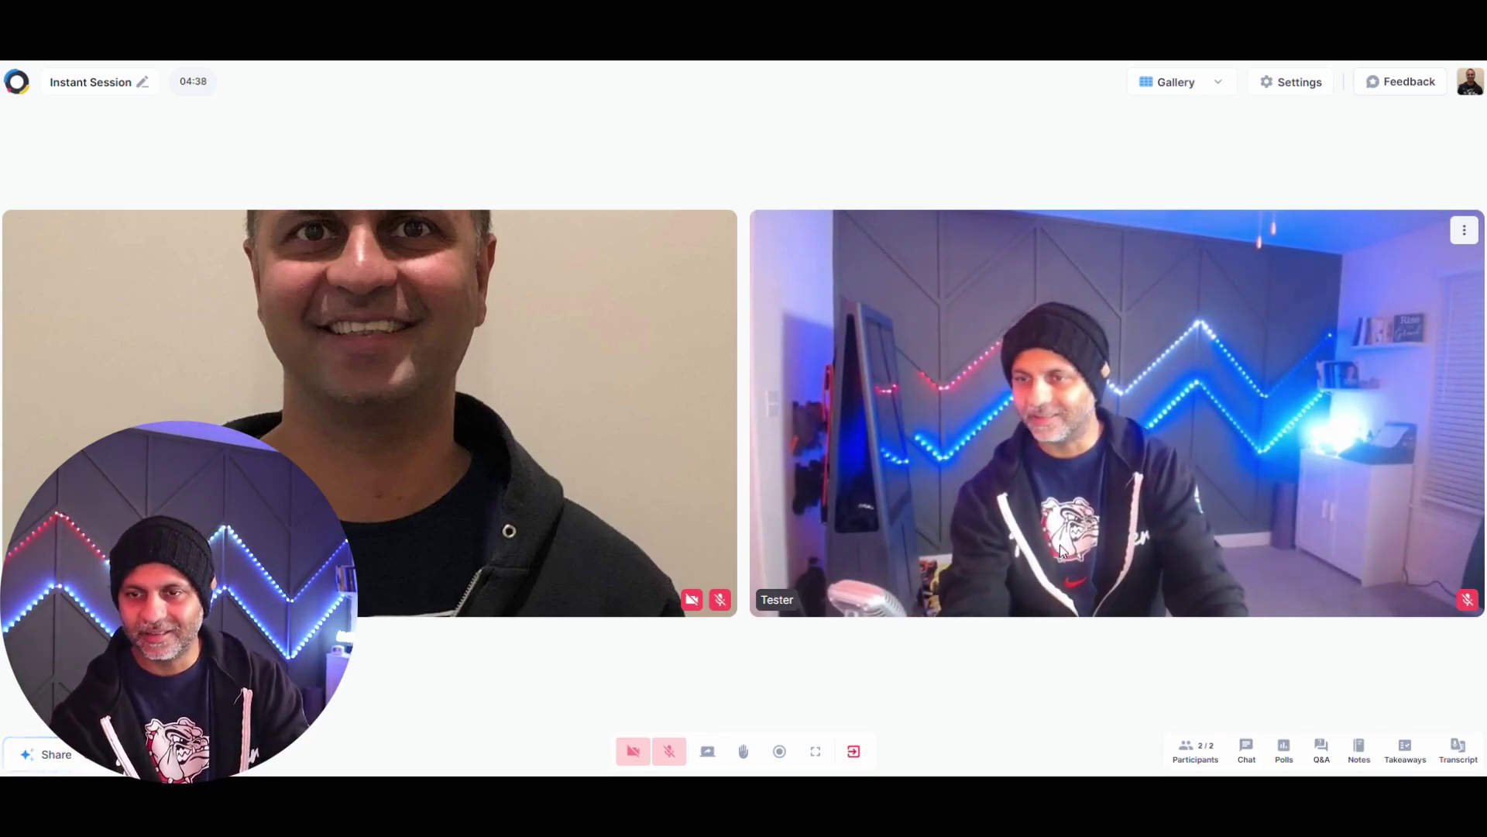
click(1463, 241)
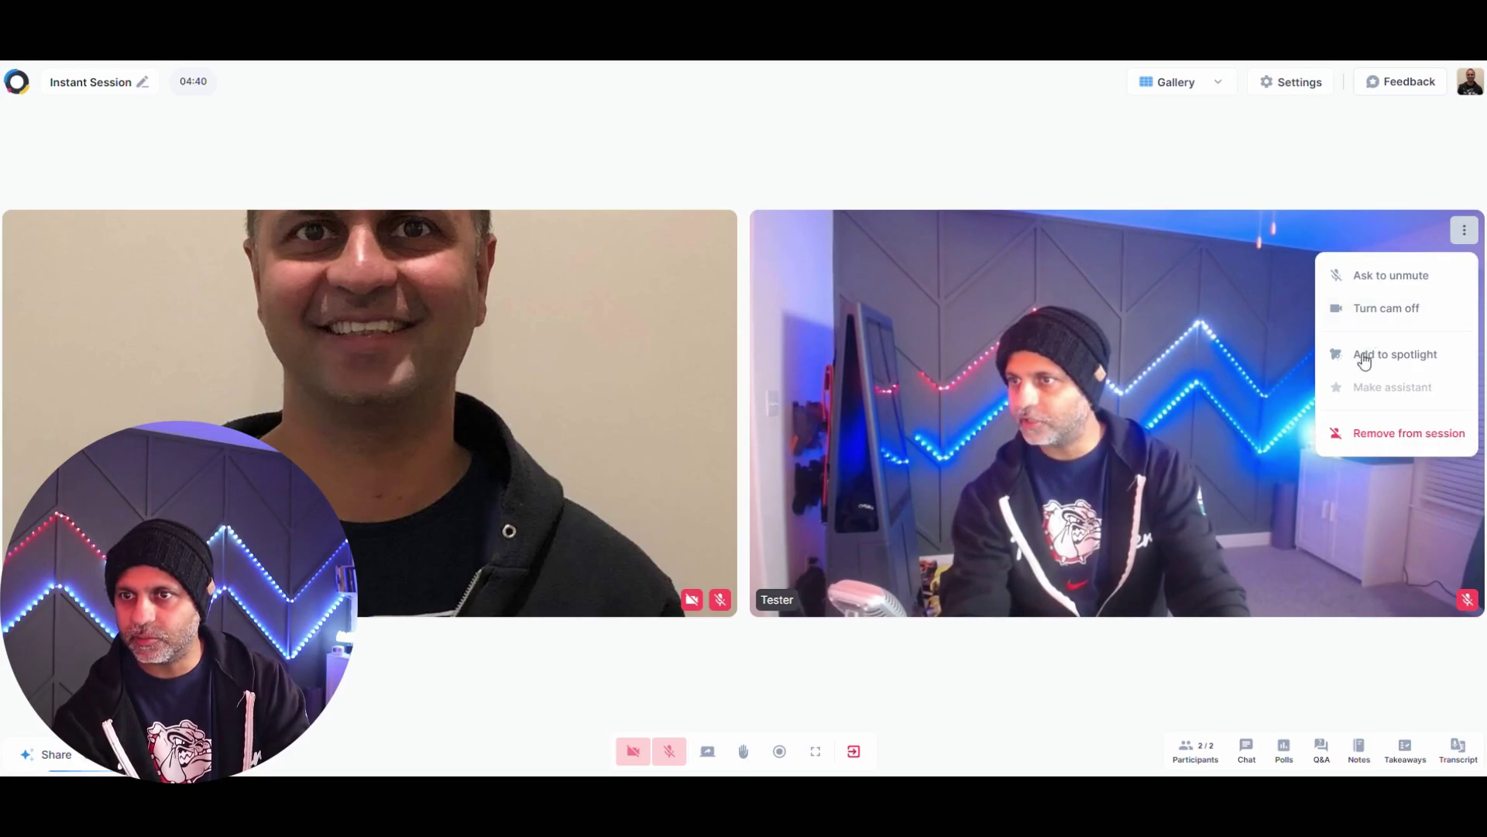